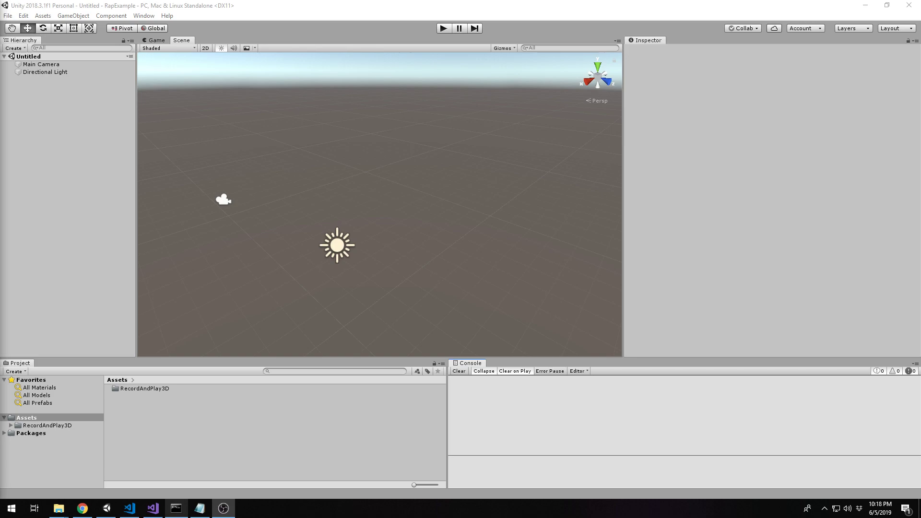
# Step: Add a Plane to the scene and reset its transform to the world origin
pyautogui.click(118, 388)
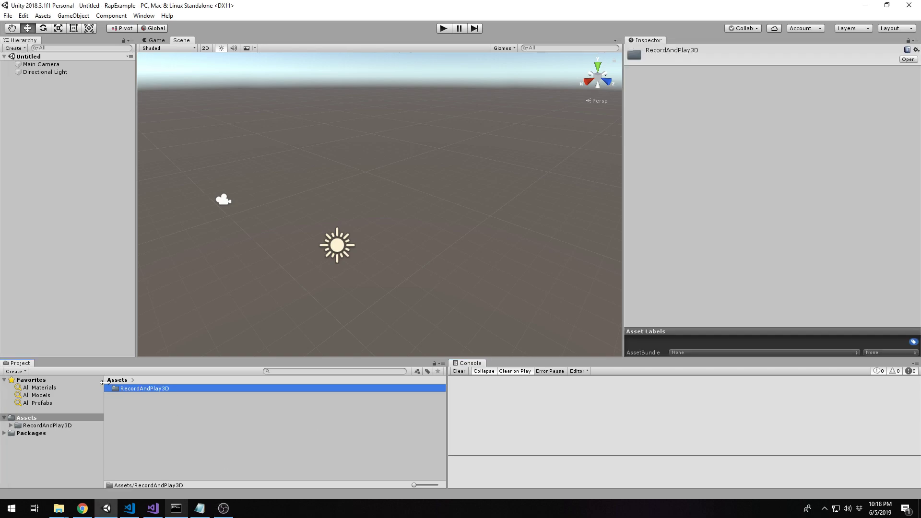
pyautogui.click(74, 259)
pyautogui.rightClick(63, 123)
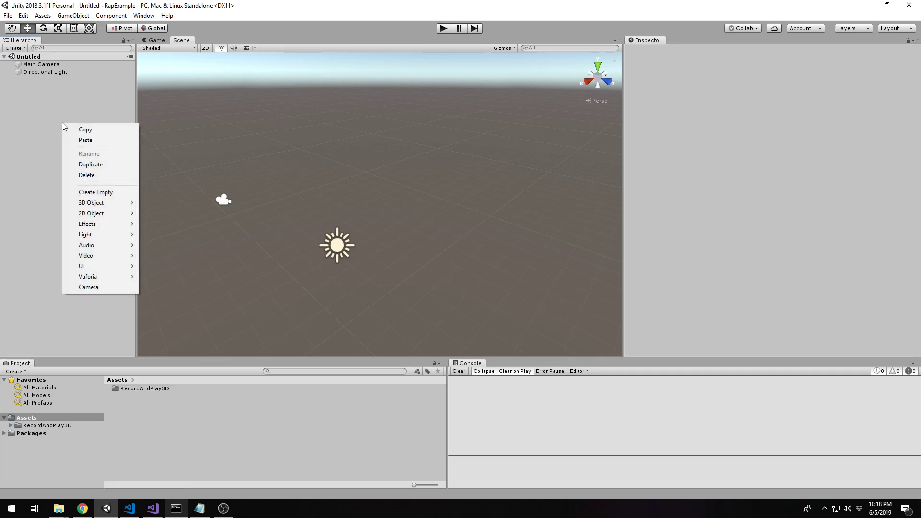
pyautogui.moveTo(97, 208)
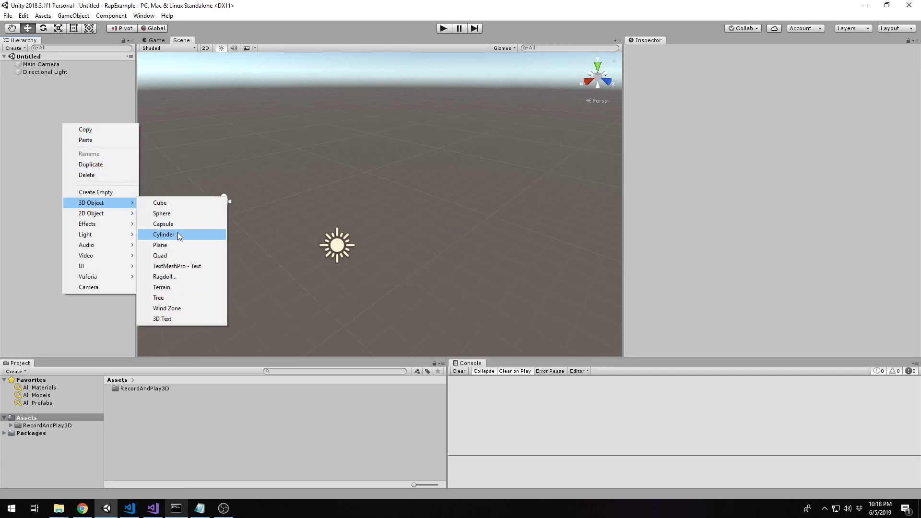
pyautogui.click(178, 244)
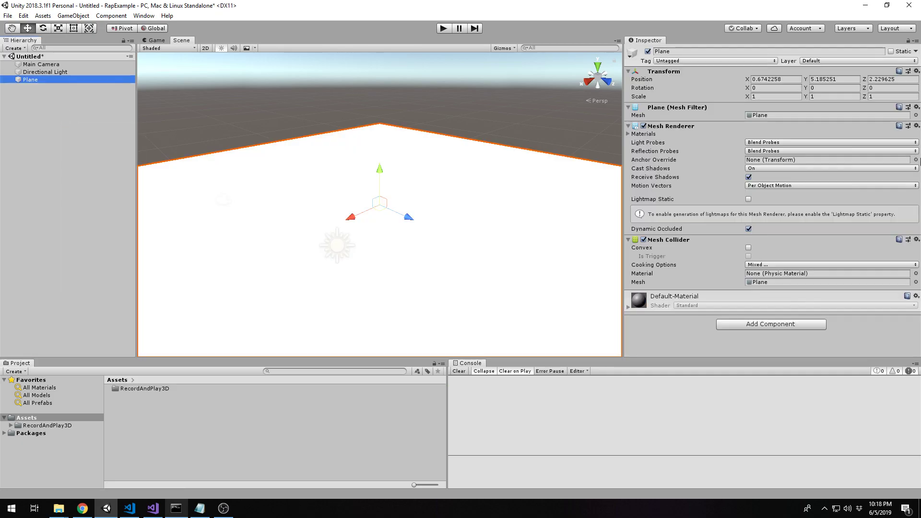
pyautogui.click(917, 71)
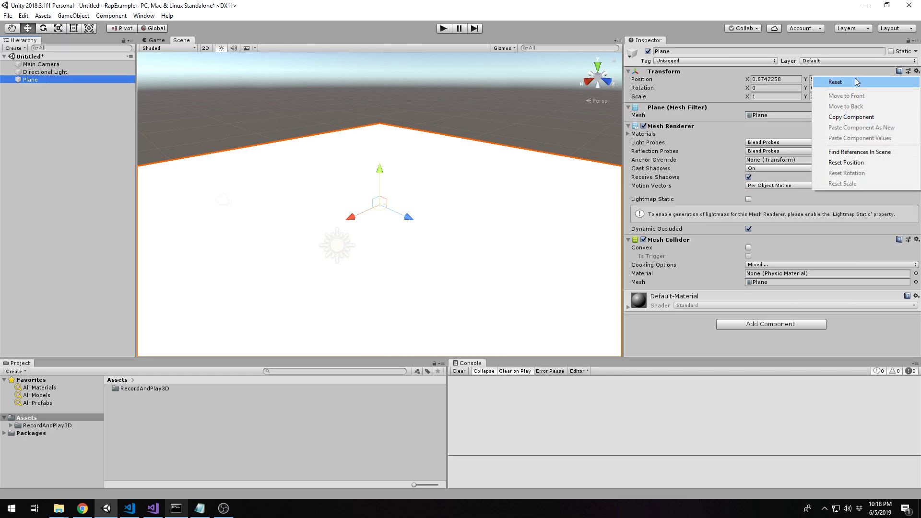
pyautogui.click(836, 82)
# Step: Add a Cube 3D object to the scene
pyautogui.rightClick(77, 159)
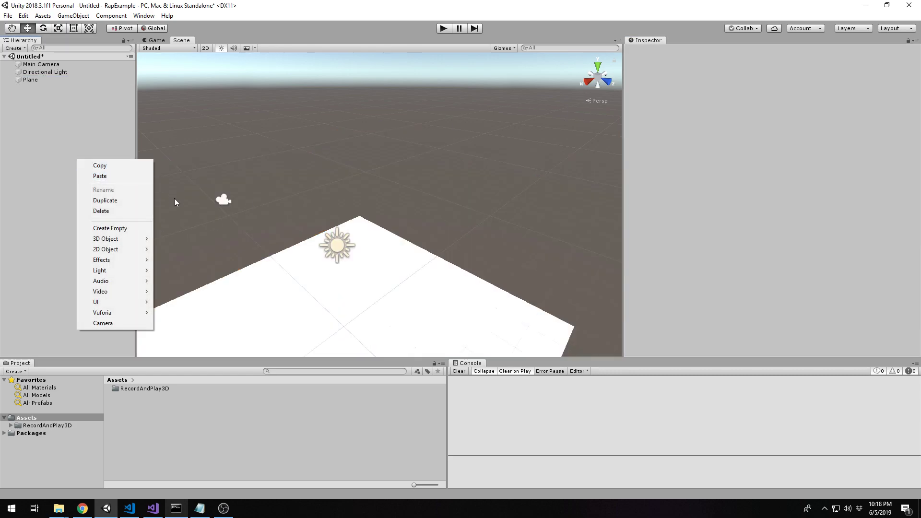
pyautogui.moveTo(134, 238)
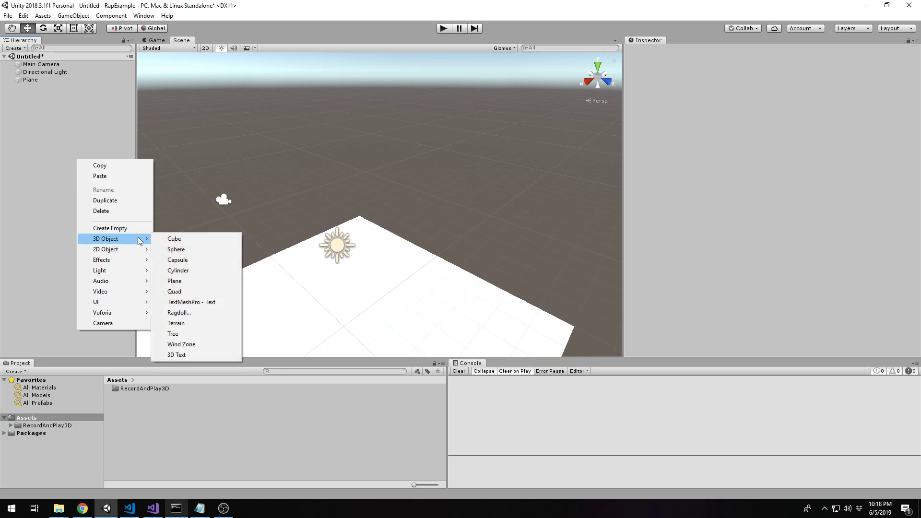
pyautogui.click(175, 239)
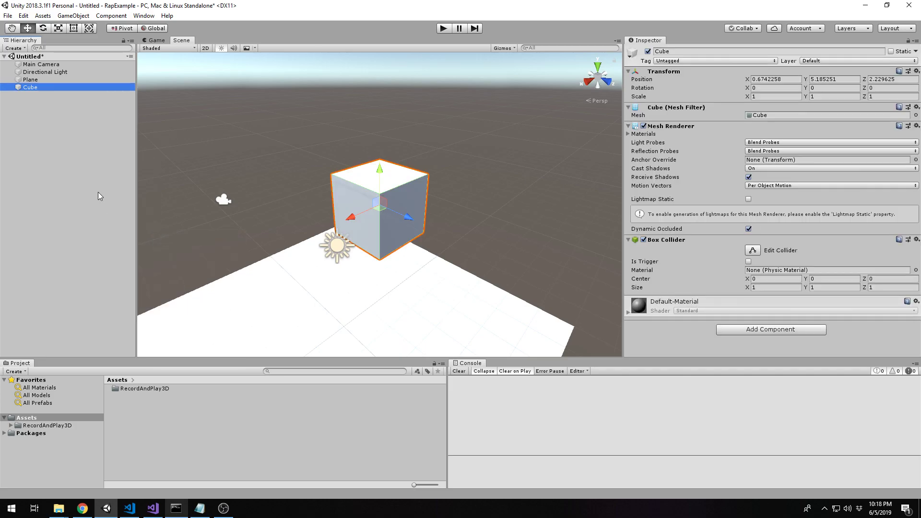
# Step: Add a Subject Behavior component to the Cube
pyautogui.click(670, 354)
pyautogui.click(728, 332)
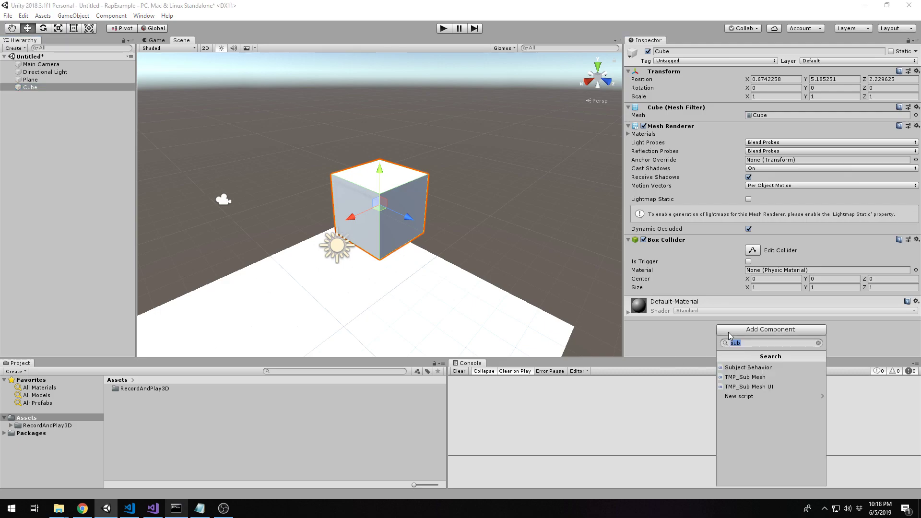
pyautogui.press('Down')
pyautogui.press('Return')
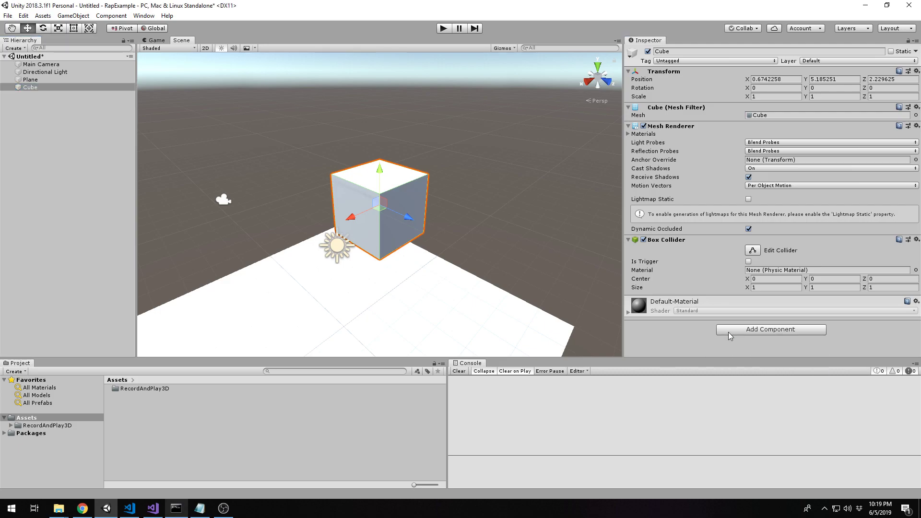
pyautogui.scroll(-2, 707, 303)
pyautogui.moveTo(701, 305)
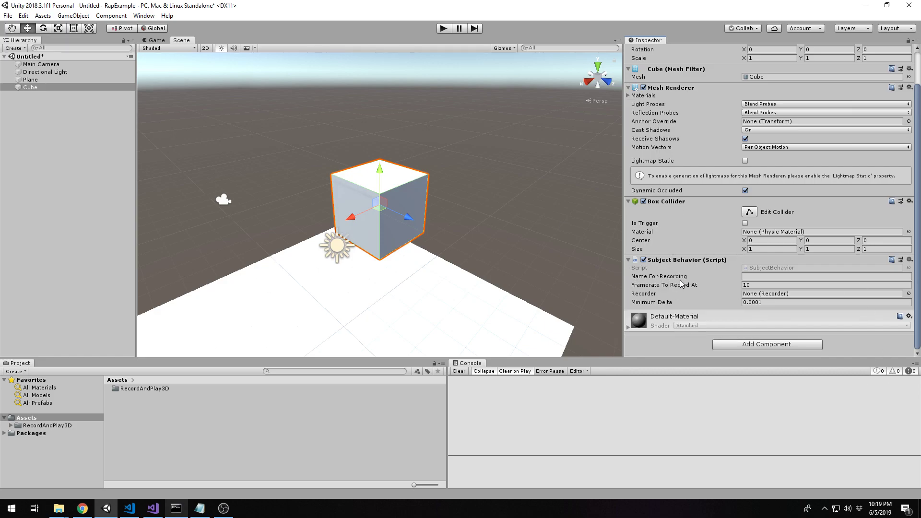
pyautogui.scroll(2, 706, 188)
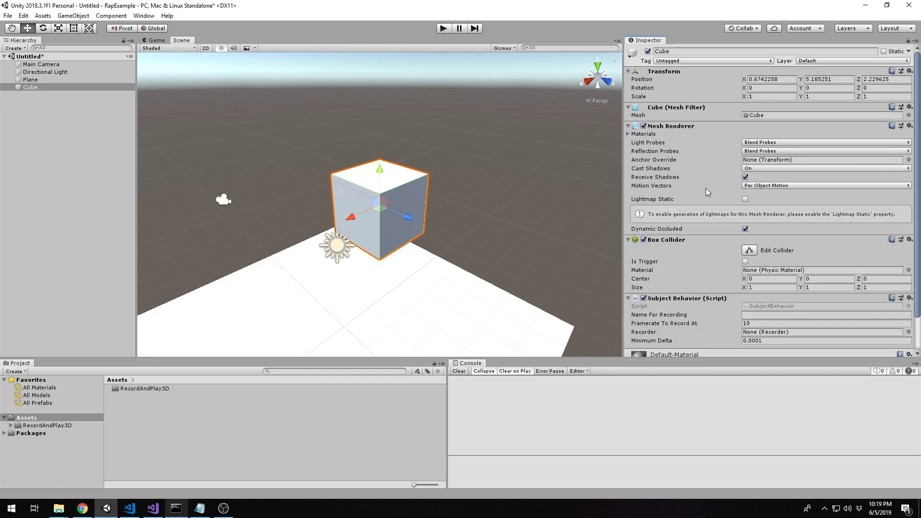
# Step: Set the Cube's Name For Recording to 'Box'
pyautogui.click(675, 51)
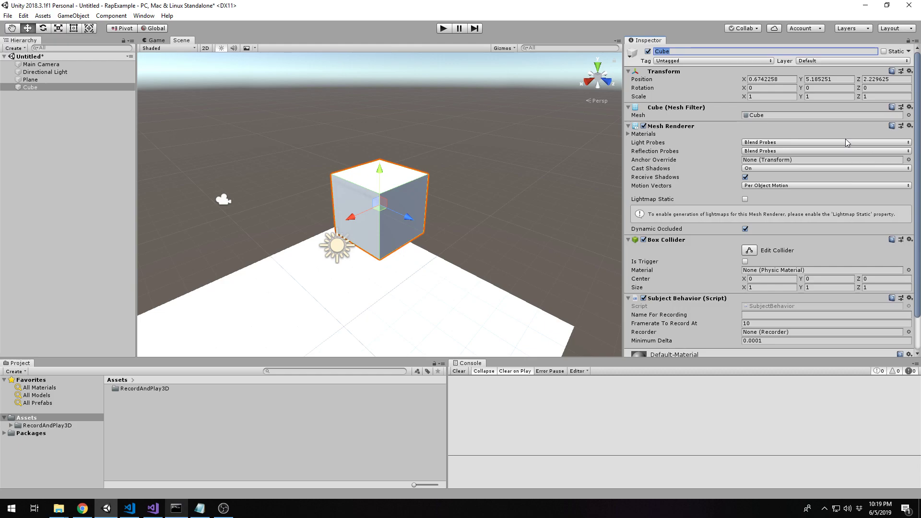
pyautogui.scroll(-2, 753, 202)
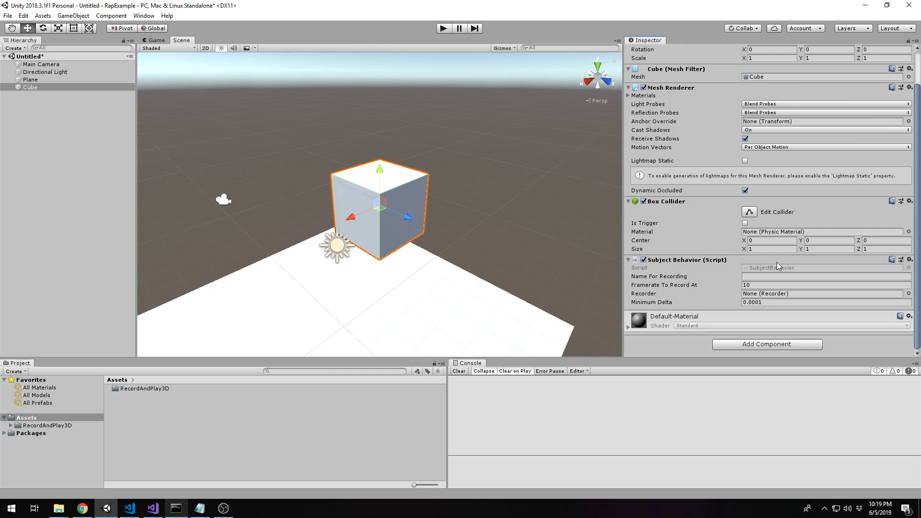
pyautogui.click(774, 284)
pyautogui.click(775, 276)
pyautogui.scroll(3, 774, 275)
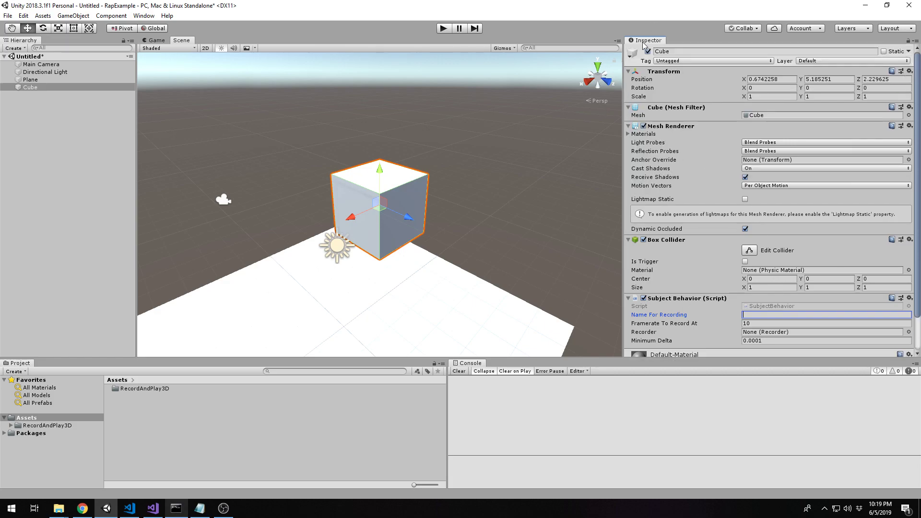
pyautogui.scroll(-3, 794, 233)
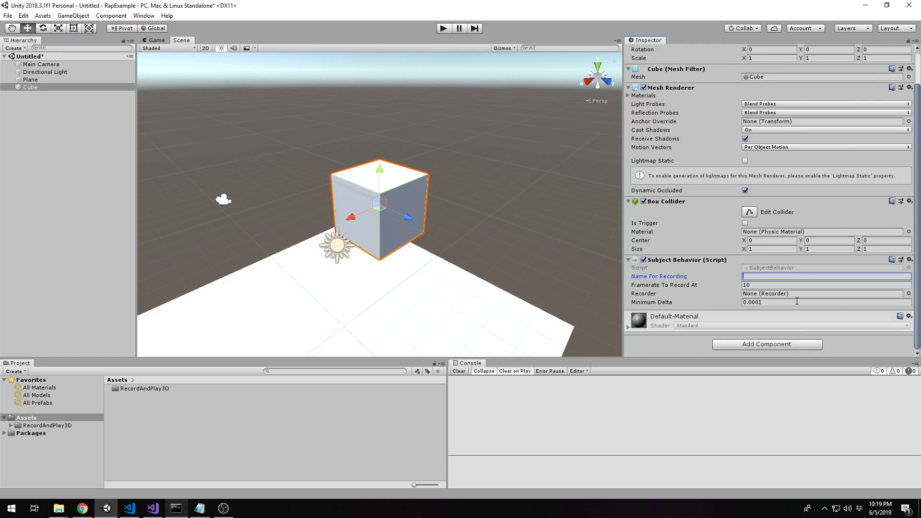
pyautogui.write('Box')
pyautogui.click(749, 285)
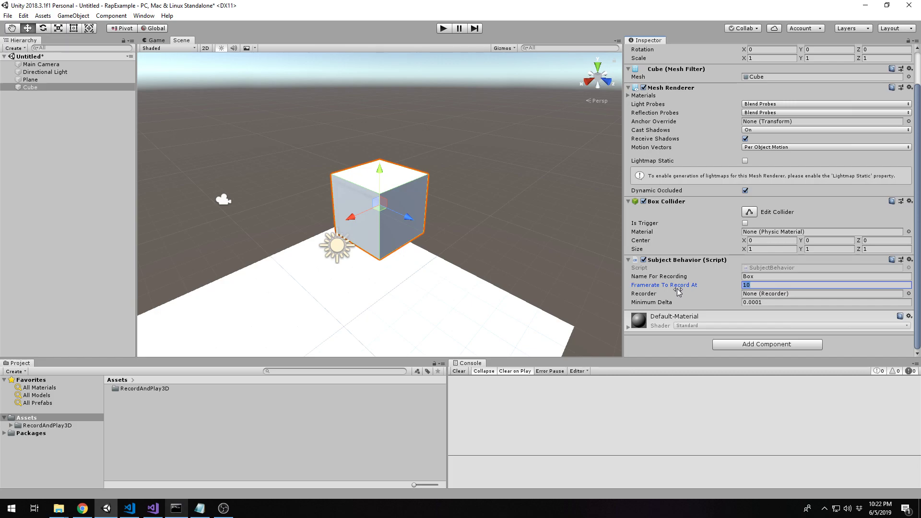
# Step: Create a RecordAndPlay Recorder asset named 'My Recorder' in Assets
pyautogui.rightClick(215, 448)
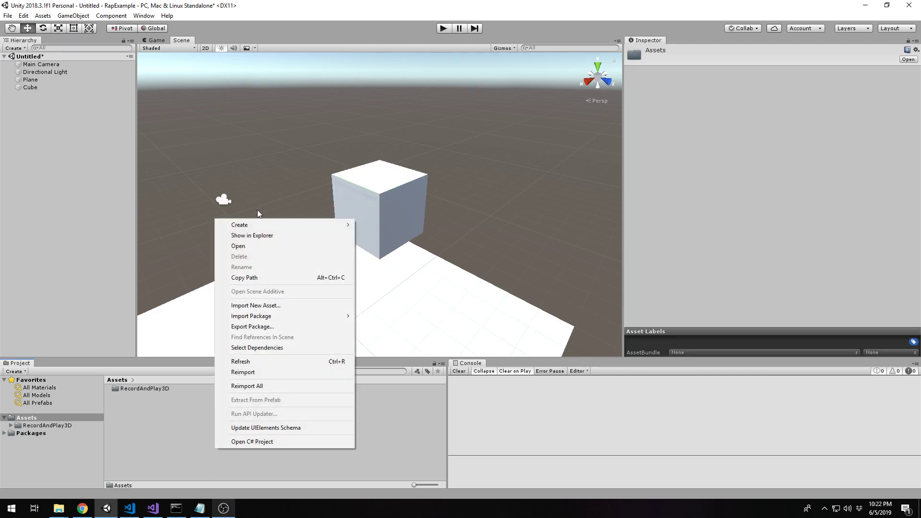
pyautogui.moveTo(269, 223)
pyautogui.moveTo(398, 145)
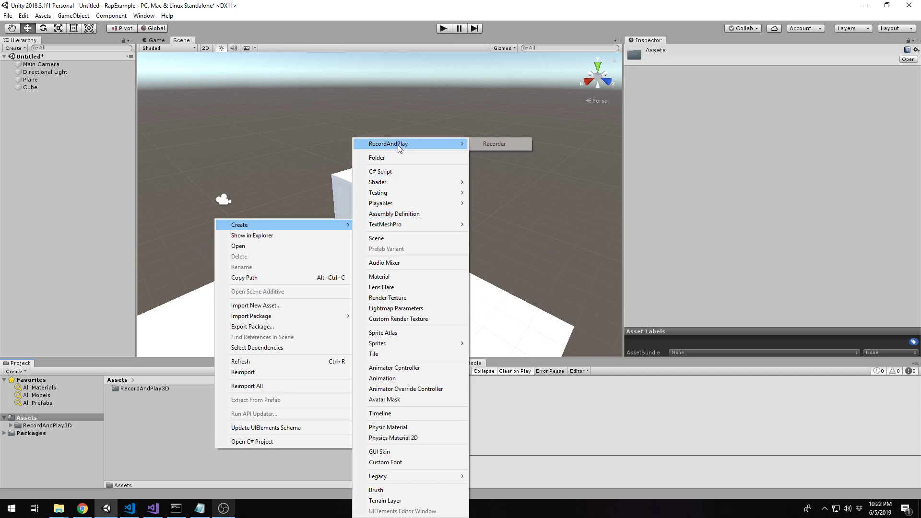
pyautogui.click(499, 148)
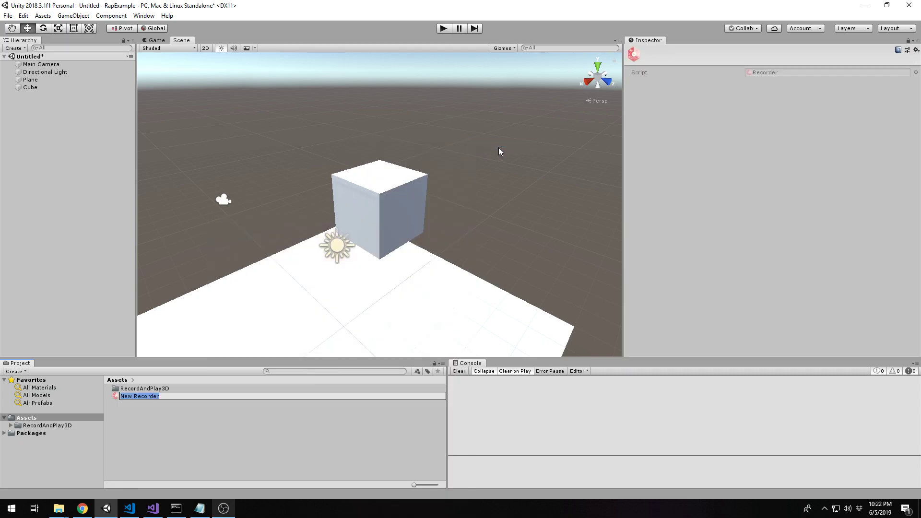
pyautogui.write('My Recorder')
pyautogui.press('Return')
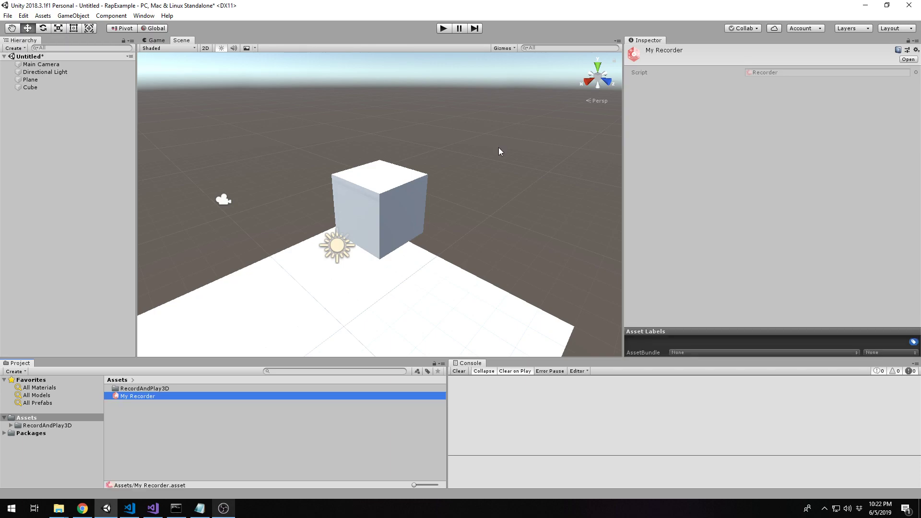
# Step: Assign My Recorder to the Cube's Subject Behavior Recorder field
pyautogui.click(45, 86)
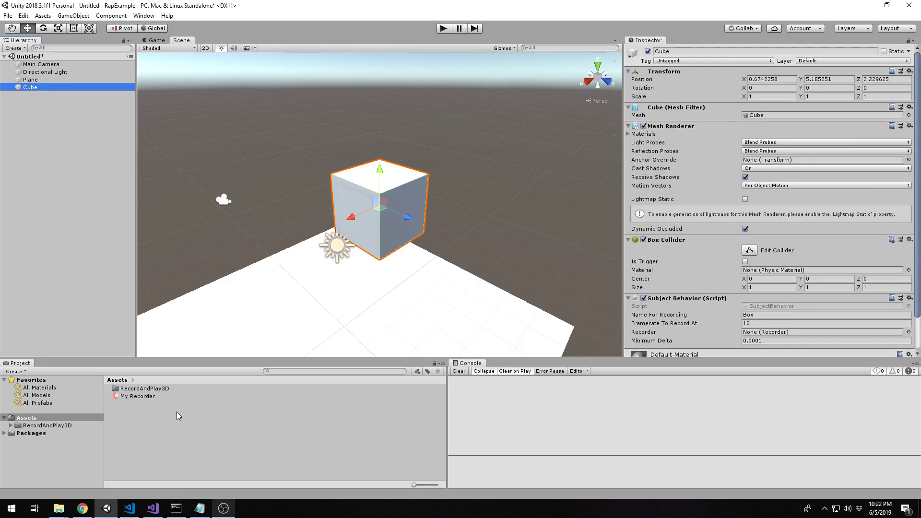
pyautogui.moveTo(124, 398); pyautogui.dragTo(796, 332)
pyautogui.scroll(-2, 686, 261)
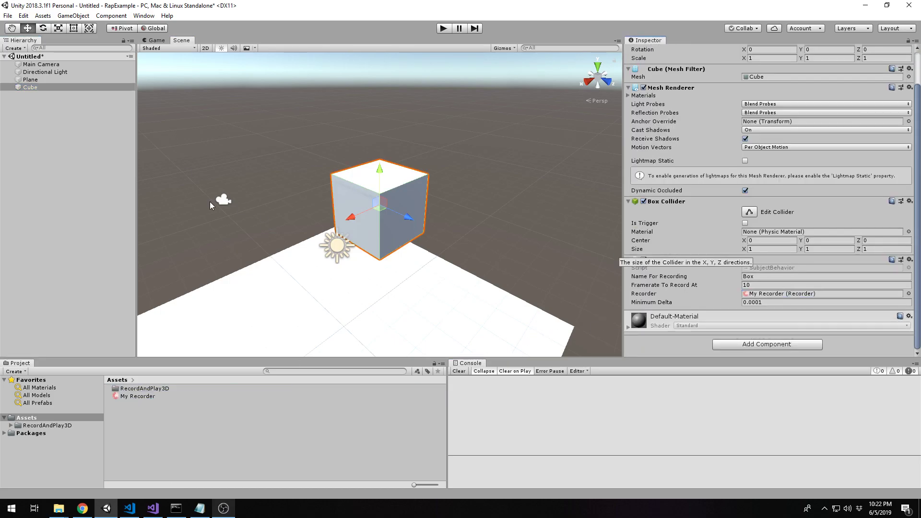
# Step: Drag the Cube toward the camera and back so it rests above the Directional Light
pyautogui.moveTo(665, 304)
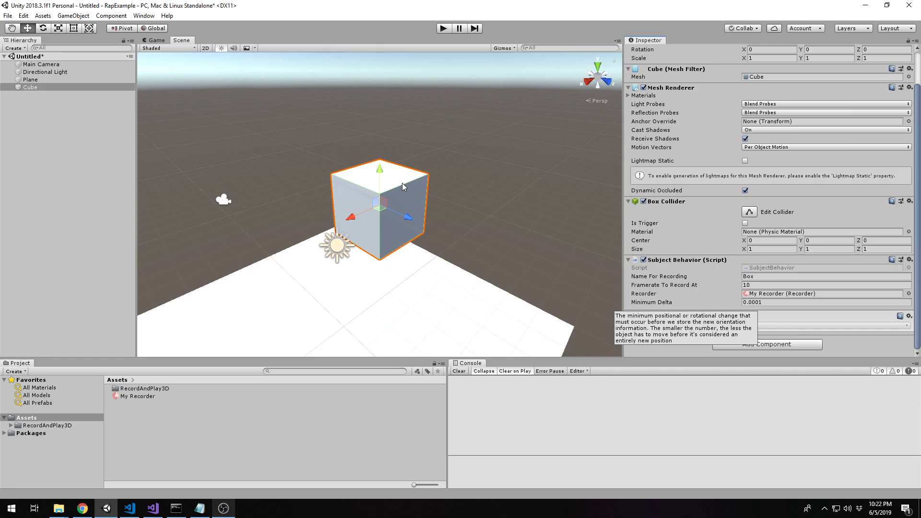
pyautogui.moveTo(354, 218); pyautogui.dragTo(400, 220)
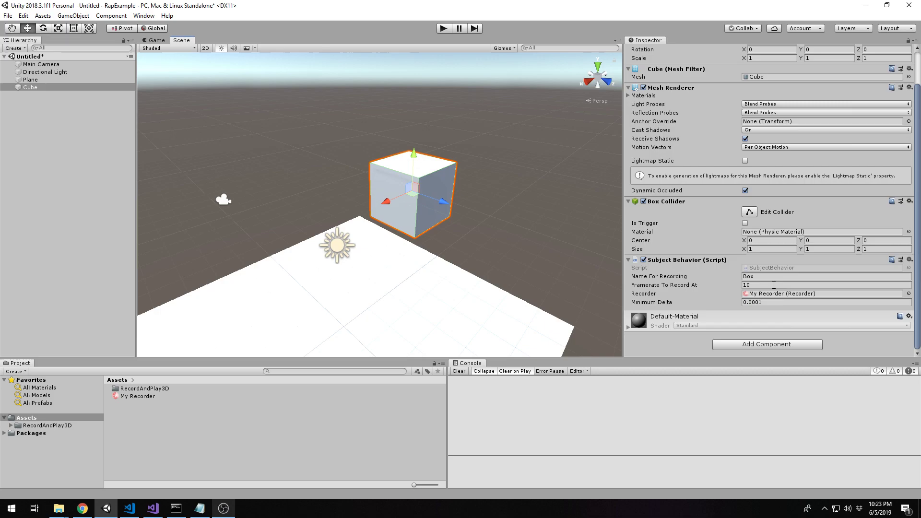
pyautogui.moveTo(379, 200); pyautogui.dragTo(279, 225)
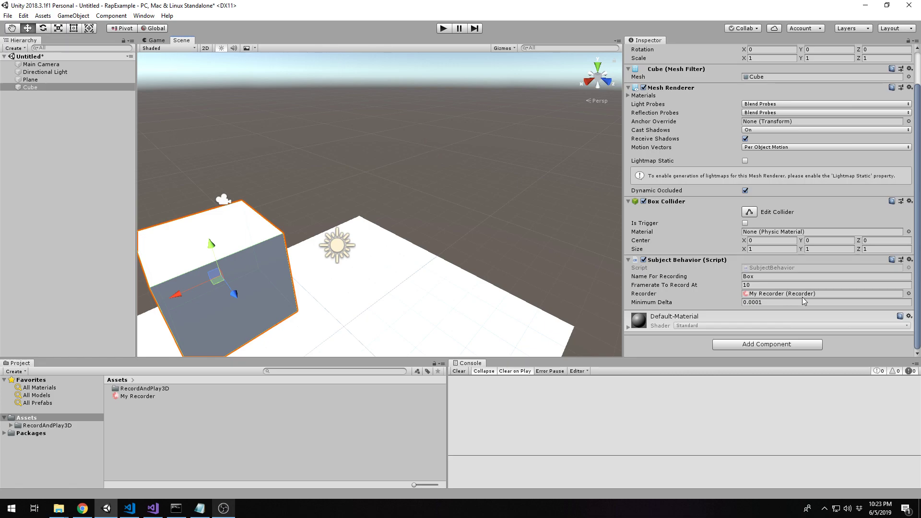
pyautogui.click(763, 302)
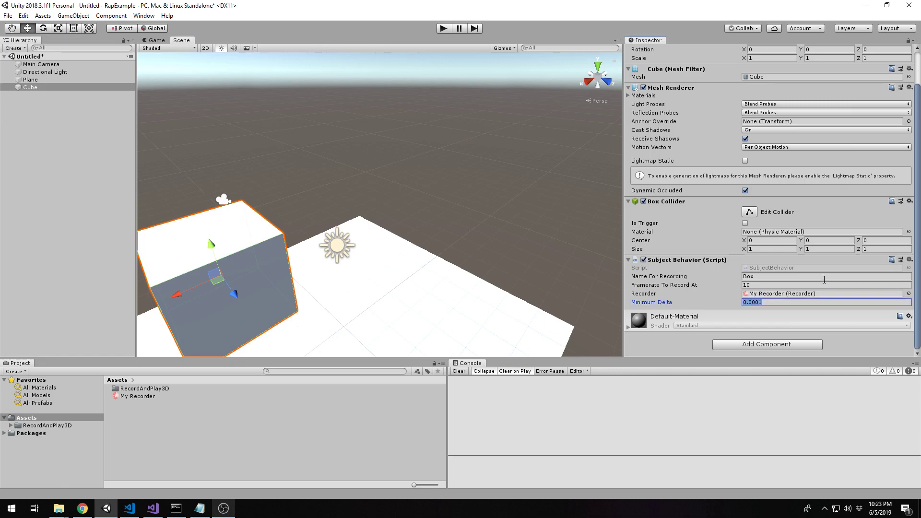
pyautogui.moveTo(218, 275); pyautogui.dragTo(371, 214)
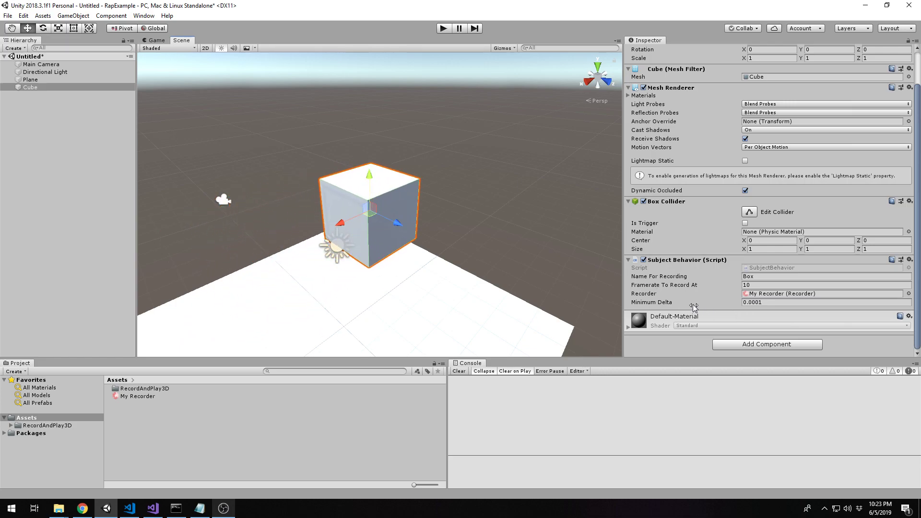
pyautogui.click(754, 305)
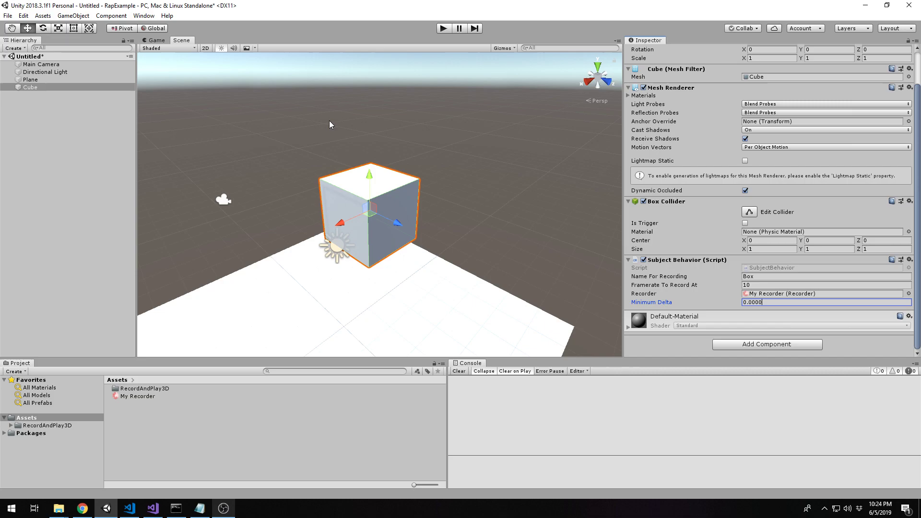
pyautogui.write('1')
# Step: Add a Sphere 3D object to the scene
pyautogui.click(73, 145)
pyautogui.rightClick(73, 145)
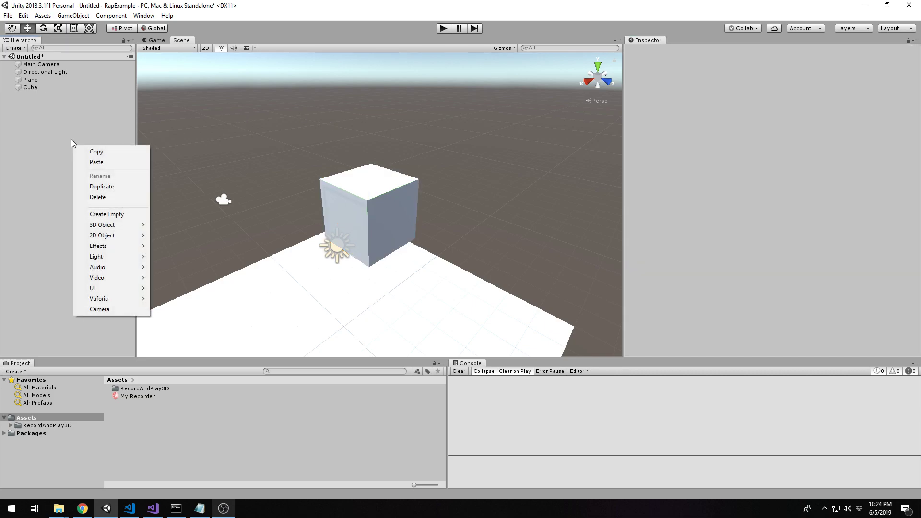
pyautogui.moveTo(119, 223)
pyautogui.click(195, 235)
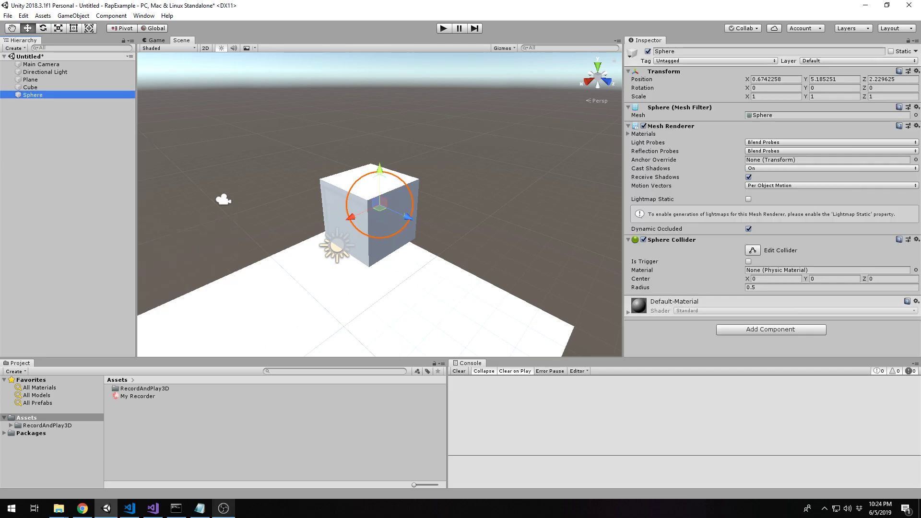
# Step: Give the Sphere a Subject Behavior component using My Recorder as its recorder
pyautogui.click(741, 333)
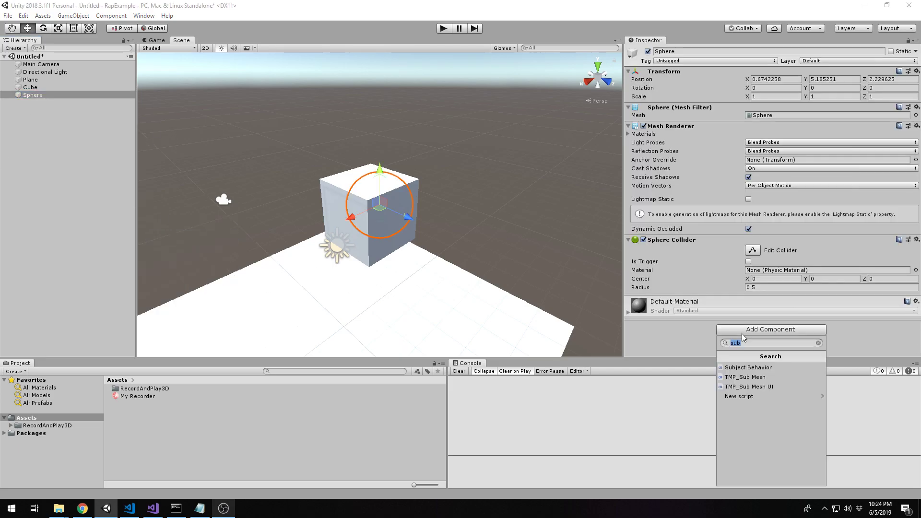
pyautogui.press('BackSpace')
pyautogui.write('b')
pyautogui.press('Down')
pyautogui.press('Return')
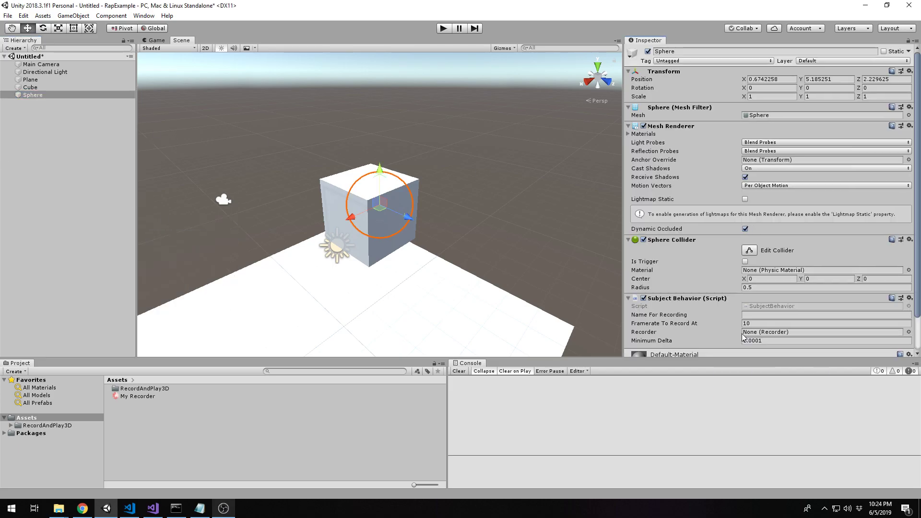
pyautogui.moveTo(139, 398); pyautogui.dragTo(766, 303)
# Step: Name the Sphere's recording 'another thing', move it to X -2.35, and set framerate 5
pyautogui.click(753, 286)
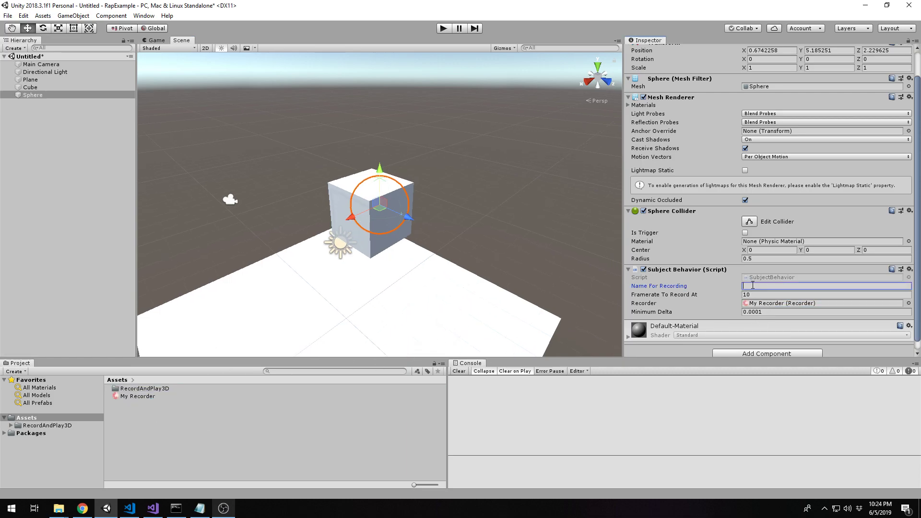
pyautogui.write('another thing')
pyautogui.moveTo(351, 218); pyautogui.dragTo(467, 177)
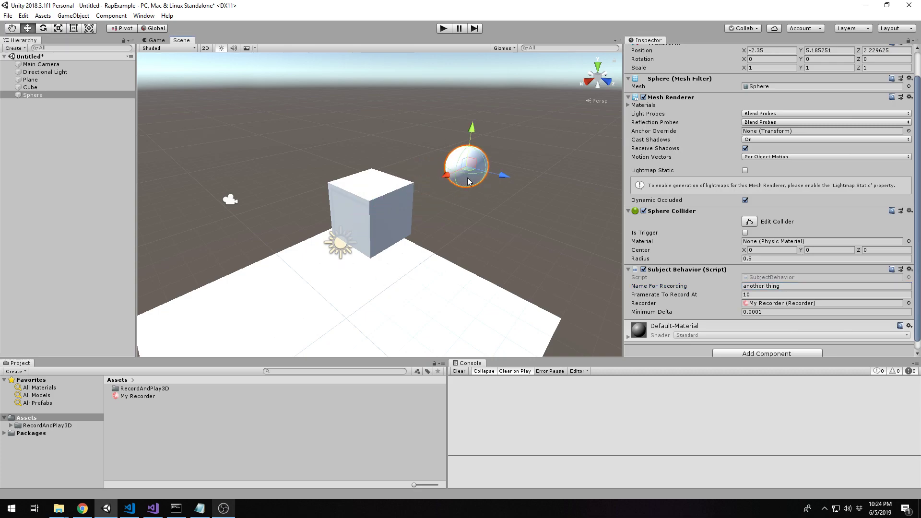
pyautogui.click(754, 294)
pyautogui.write('5')
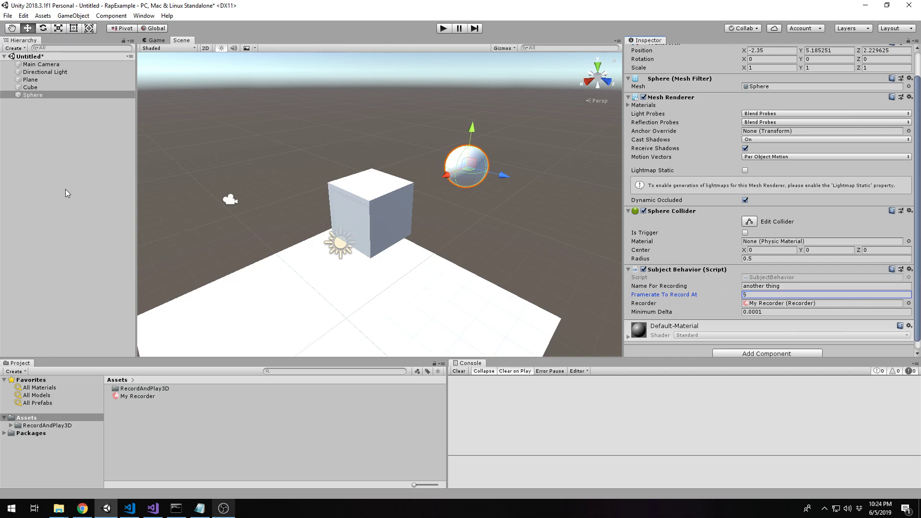
# Step: Open the Record And Play Recording window from the Window menu
pyautogui.scroll(3, 723, 227)
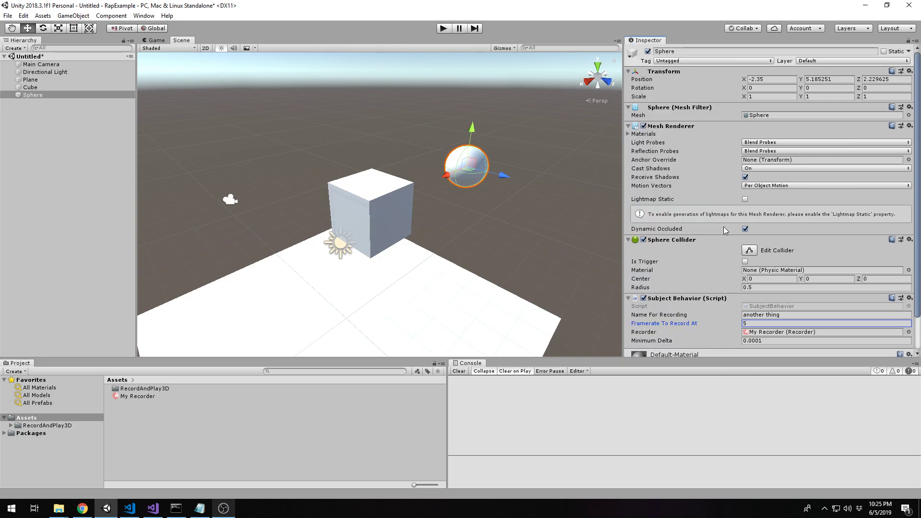
pyautogui.click(81, 175)
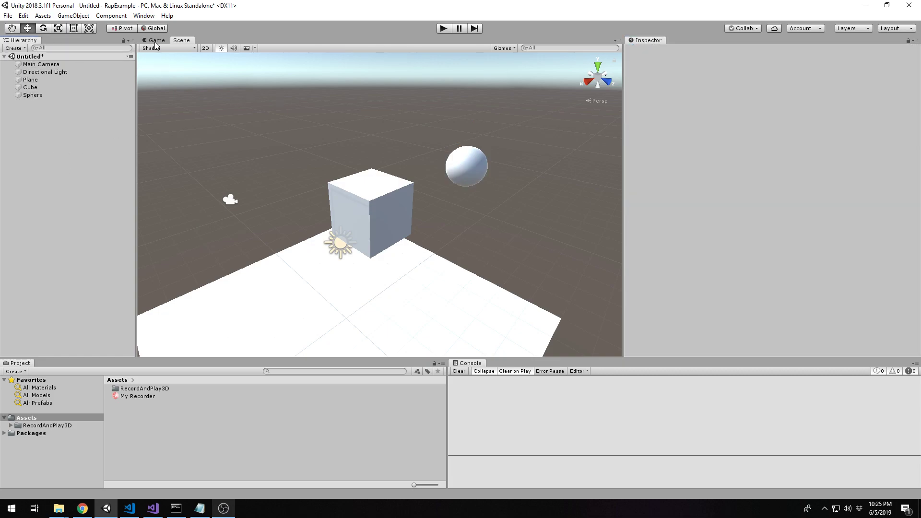
pyautogui.click(146, 15)
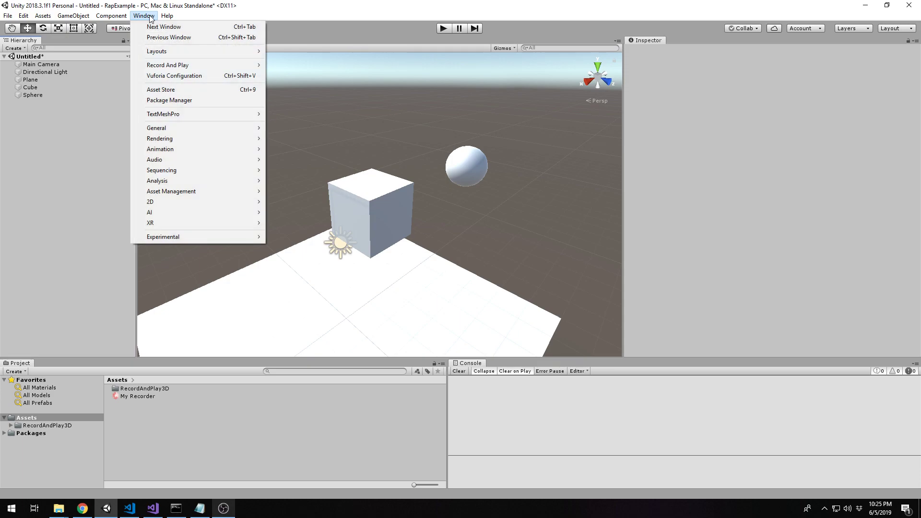
pyautogui.moveTo(162, 52)
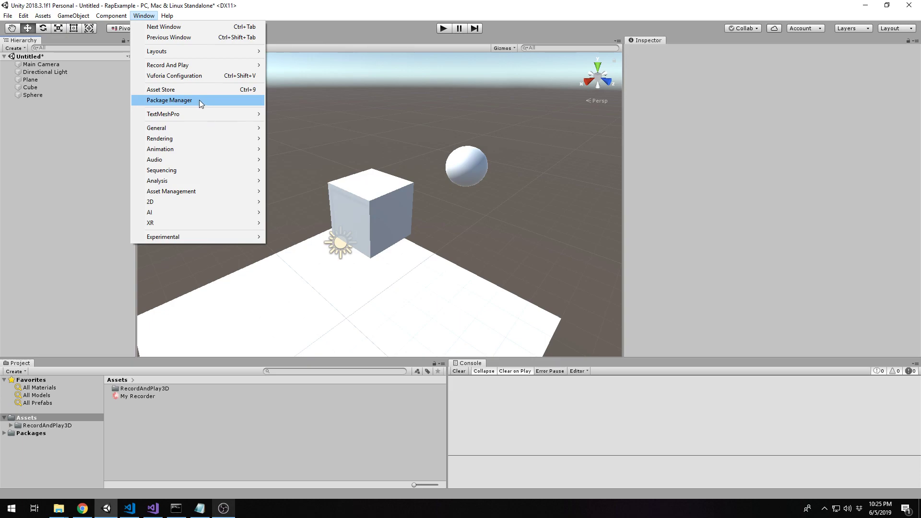
pyautogui.moveTo(179, 67)
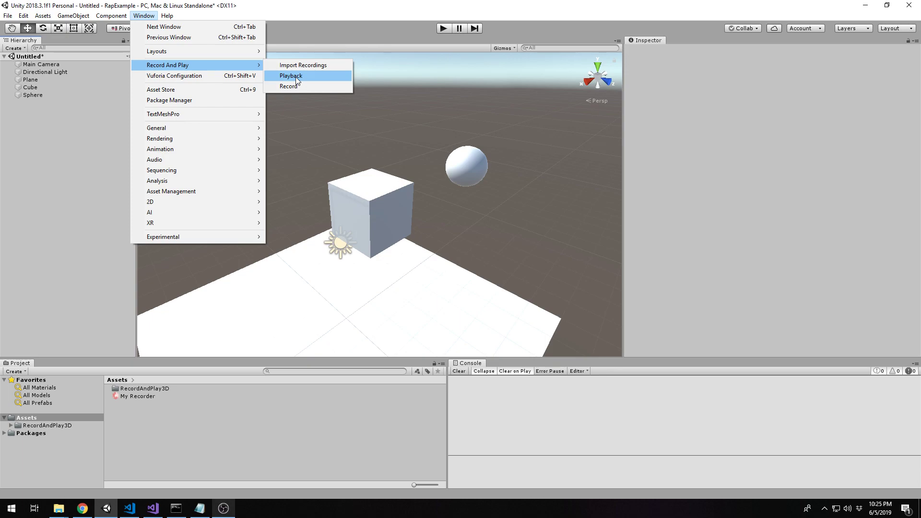
pyautogui.click(311, 86)
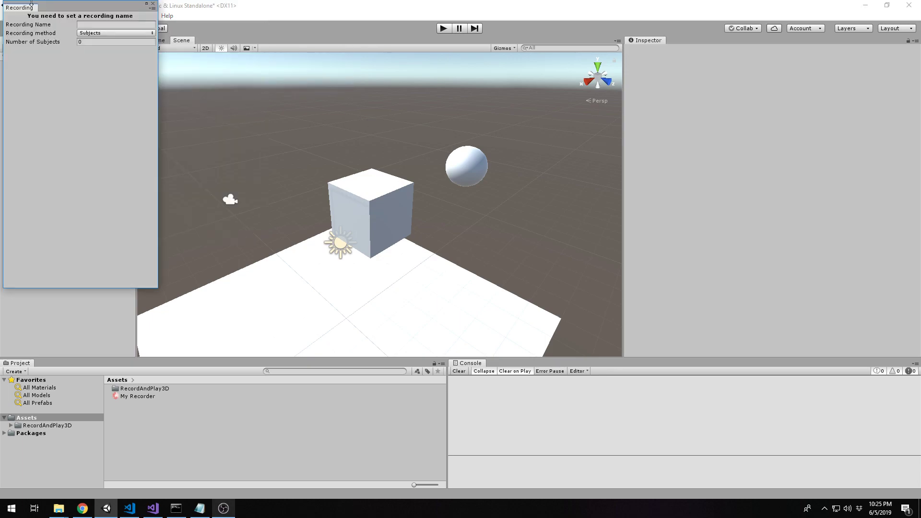
# Step: Dock the Recording window beside the Inspector, widen the panel, and enter Play mode
pyautogui.moveTo(28, 7); pyautogui.dragTo(710, 48)
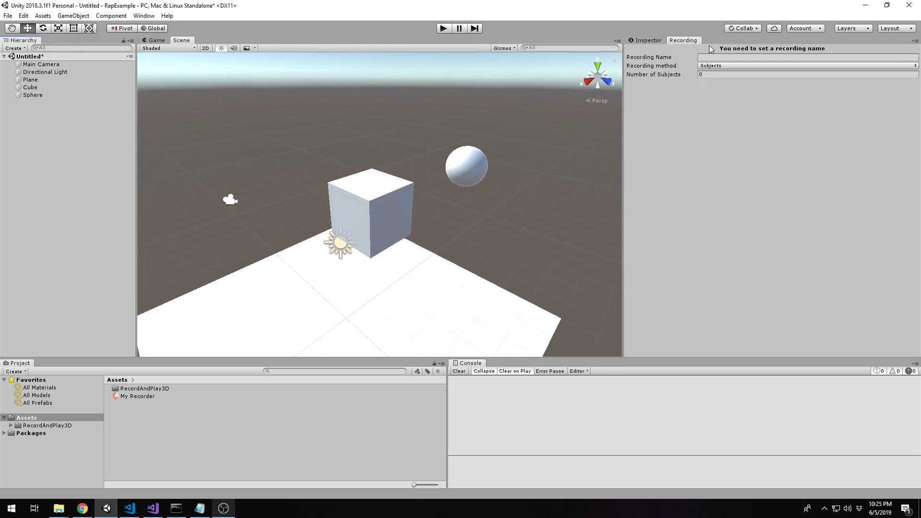
pyautogui.moveTo(624, 68); pyautogui.dragTo(580, 67)
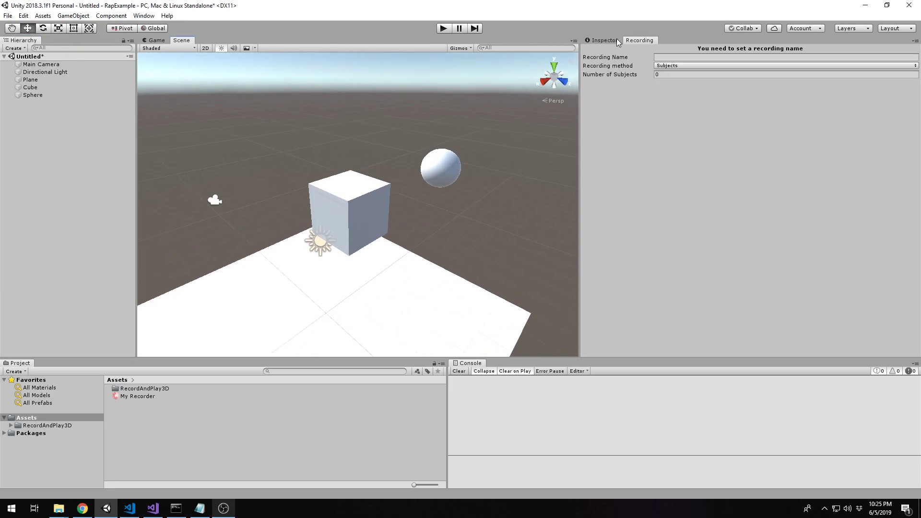
pyautogui.click(443, 28)
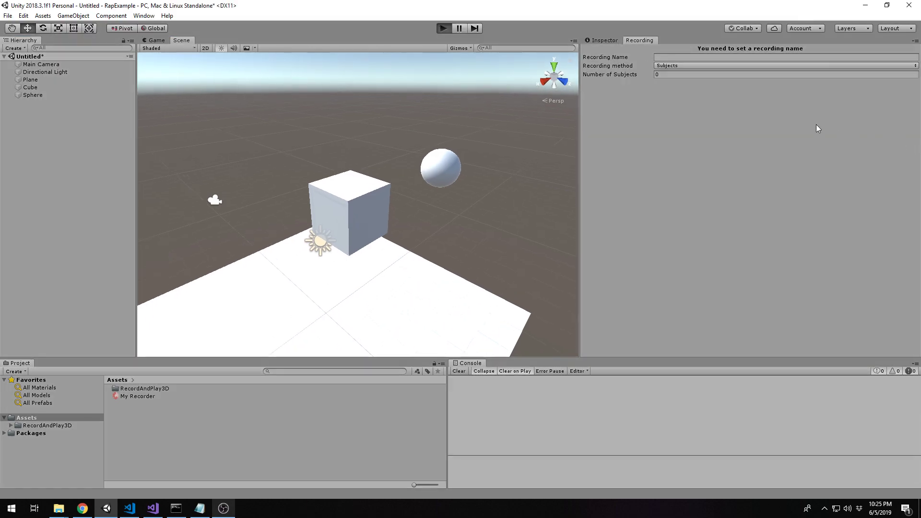
# Step: Name the recording 'A demo', leaving the Subjects method with Number of Subjects 0
pyautogui.click(693, 57)
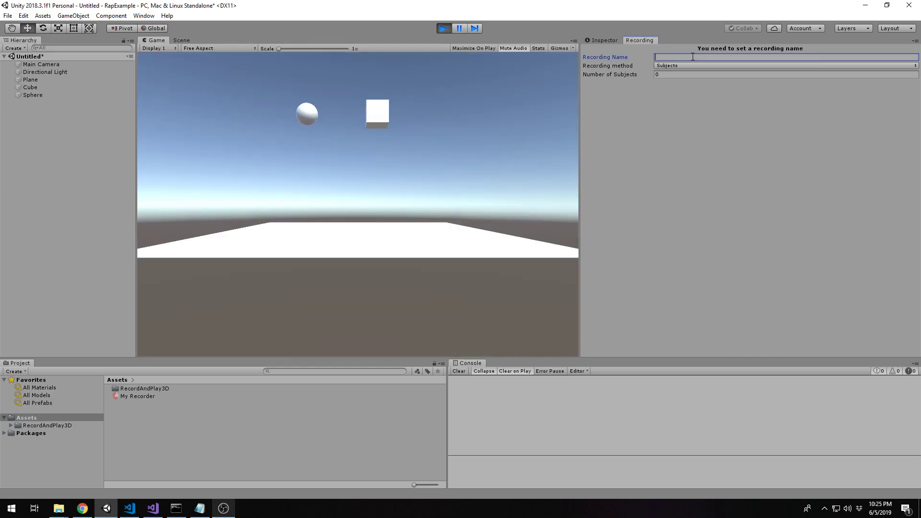
pyautogui.write('A demo')
pyautogui.click(672, 65)
pyautogui.click(673, 65)
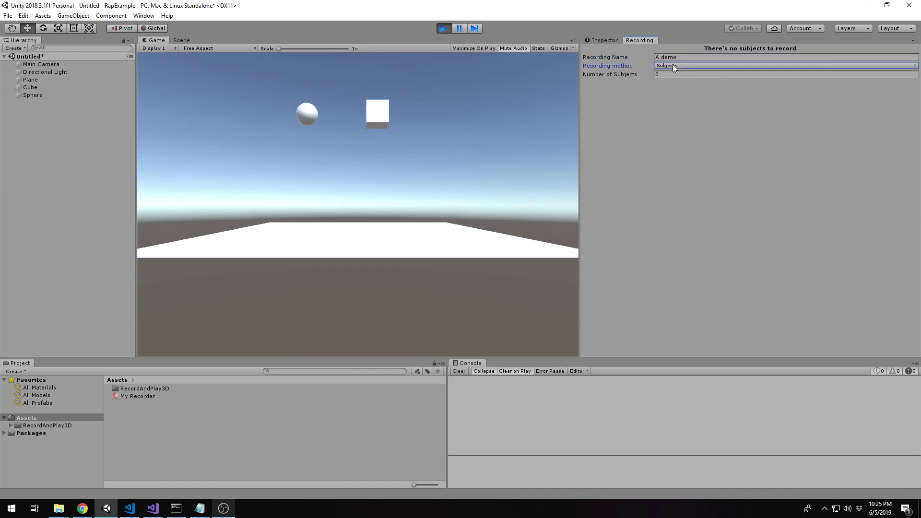
pyautogui.click(673, 65)
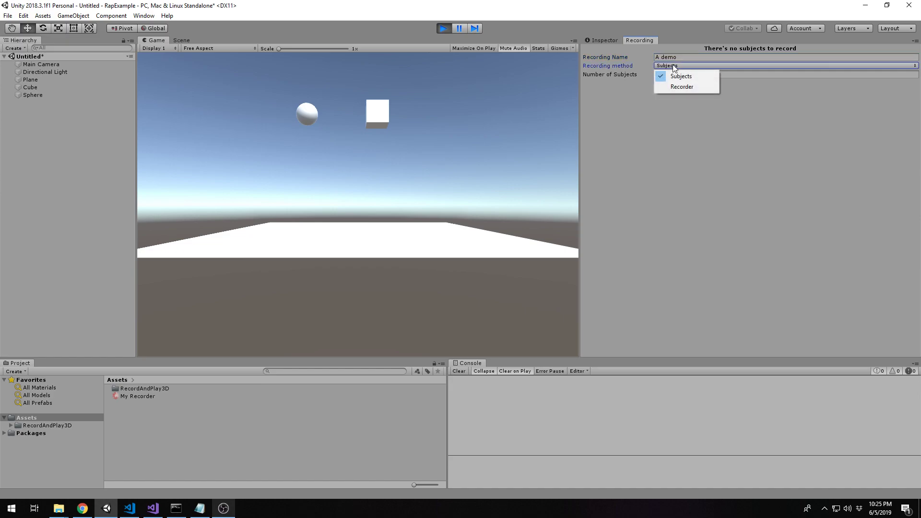
pyautogui.click(672, 75)
pyautogui.click(670, 73)
pyautogui.write('2')
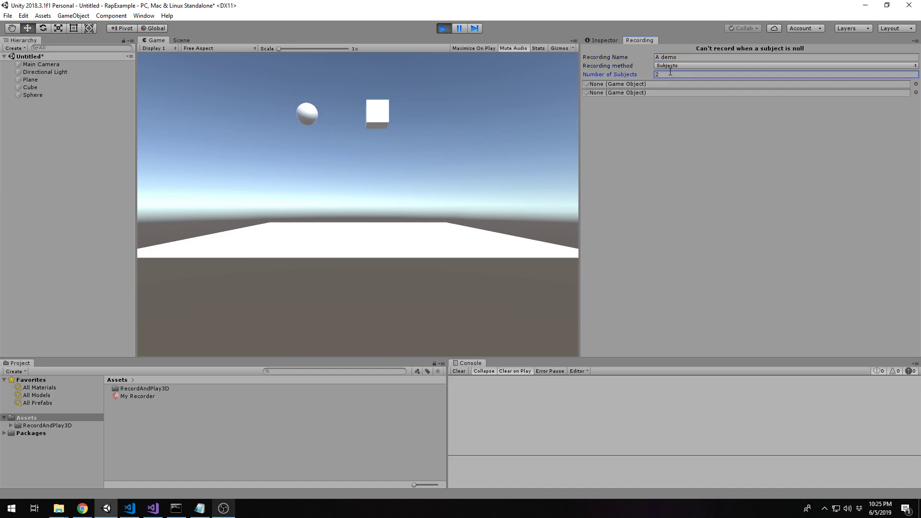
pyautogui.doubleClick(665, 73)
pyautogui.write('0')
# Step: Switch the recording method to Recorder and assign My Recorder to it
pyautogui.click(668, 66)
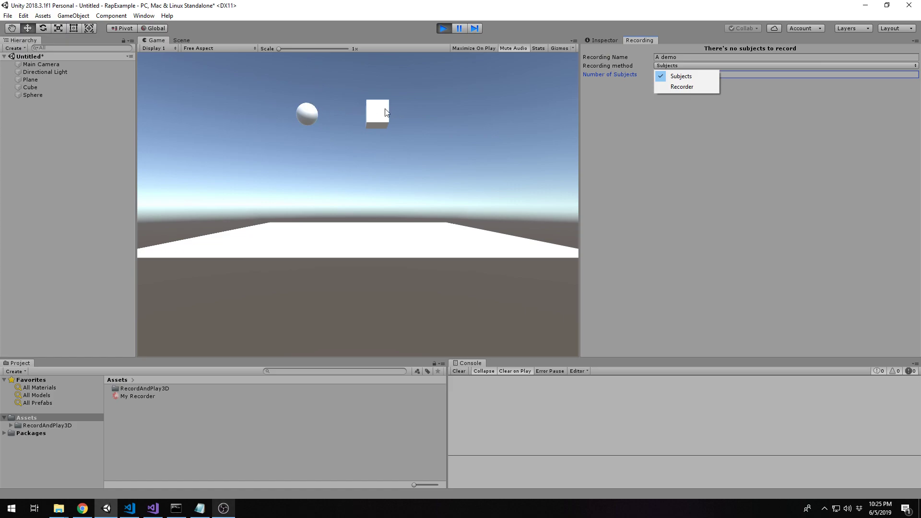
pyautogui.click(686, 87)
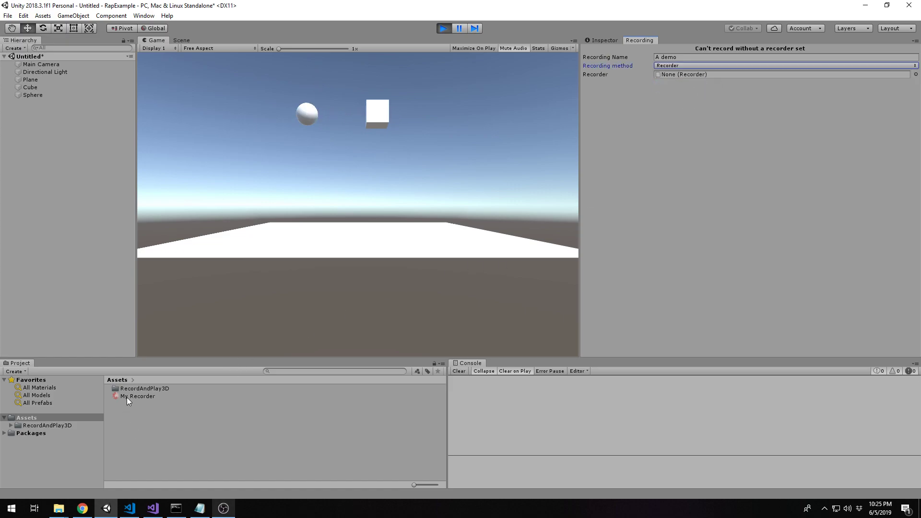
pyautogui.moveTo(126, 397); pyautogui.dragTo(716, 71)
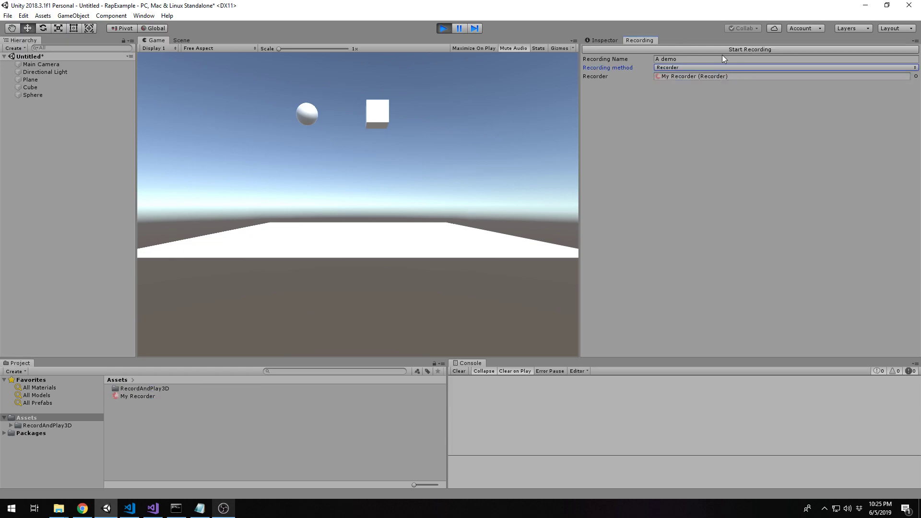
# Step: Start recording, then move and rotate the Cube and Sphere together in the Scene view
pyautogui.click(183, 41)
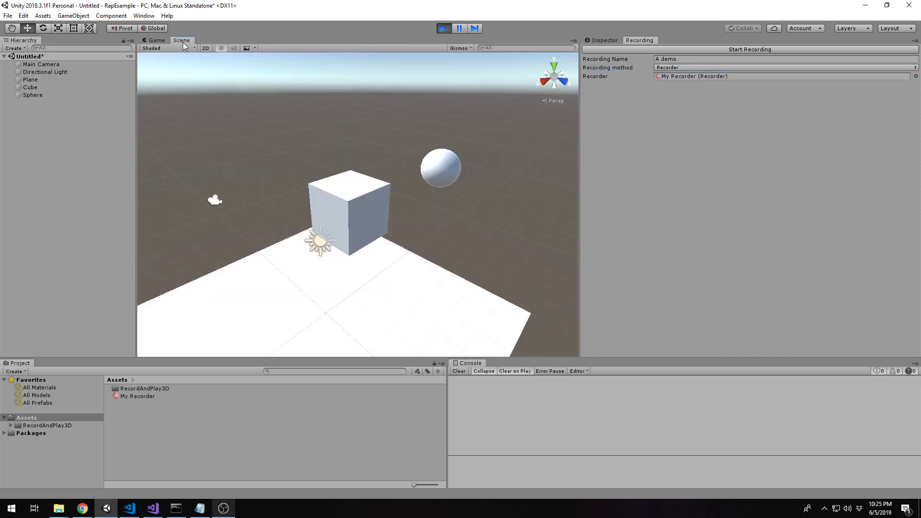
pyautogui.click(638, 50)
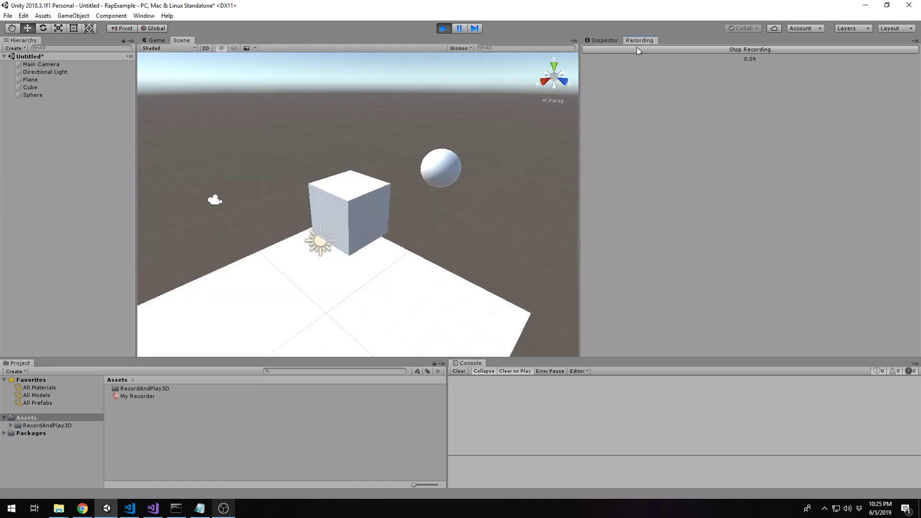
pyautogui.click(361, 202)
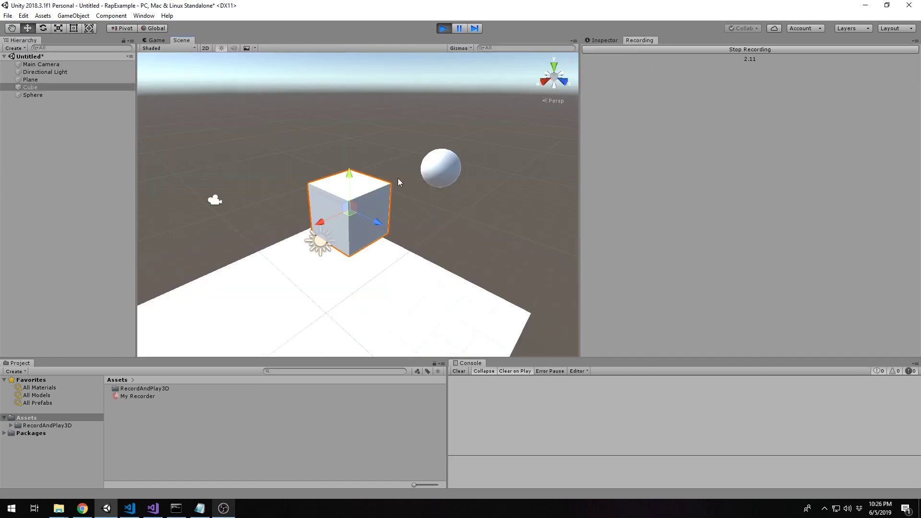
pyautogui.keyDown('shift'); pyautogui.click(430, 168); pyautogui.keyUp('shift')
pyautogui.moveTo(403, 187)
pyautogui.mouseDown()
pyautogui.moveTo(385, 200)
pyautogui.moveTo(394, 189)
pyautogui.mouseUp()
pyautogui.click(43, 28)
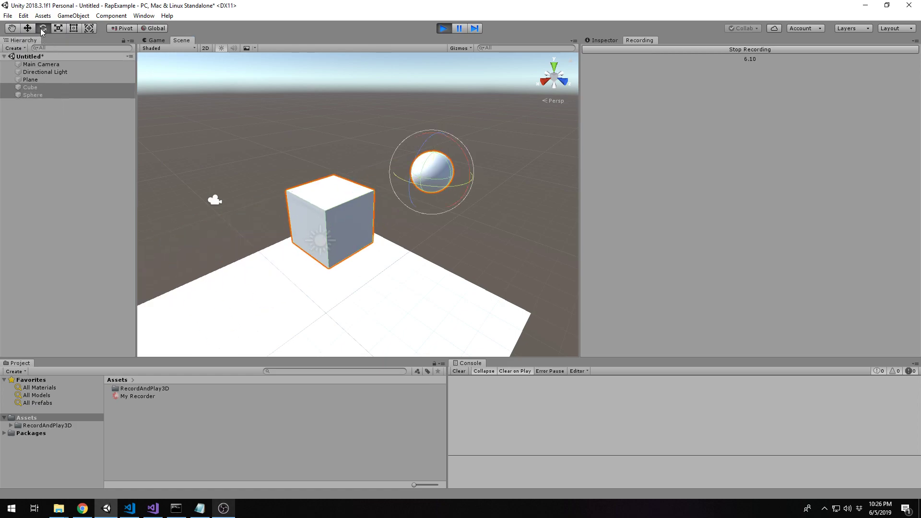
pyautogui.moveTo(430, 215); pyautogui.dragTo(192, 149)
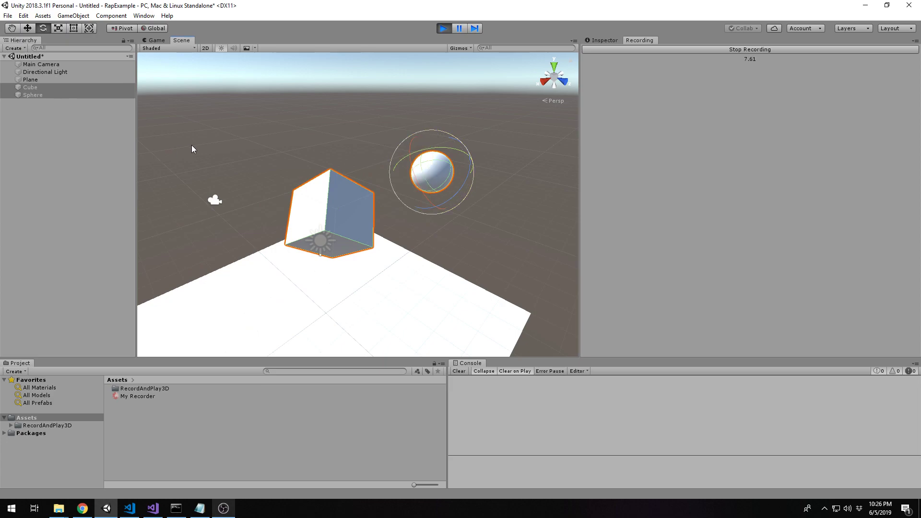
# Step: Raise the Cube, then move the Sphere up and to the left
pyautogui.click(337, 185)
pyautogui.click(28, 28)
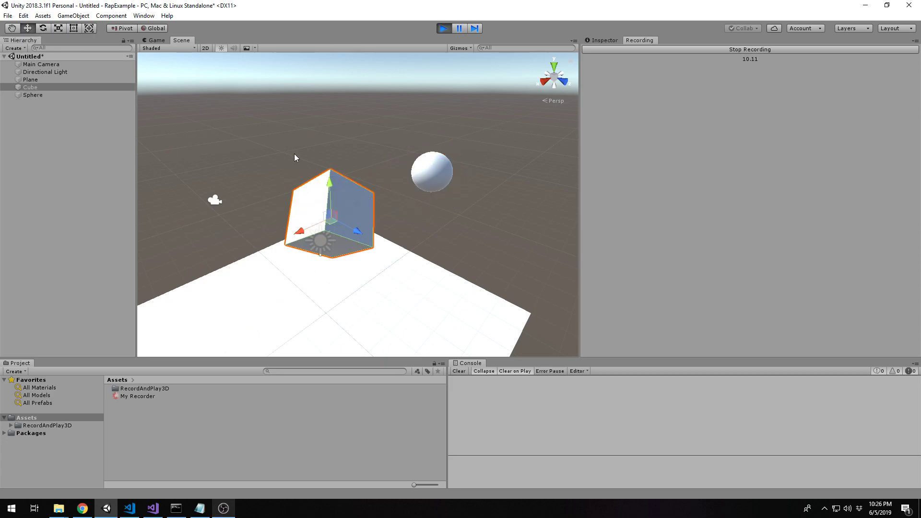
pyautogui.moveTo(329, 185); pyautogui.dragTo(211, 159)
pyautogui.click(425, 190)
pyautogui.moveTo(425, 190); pyautogui.dragTo(376, 160)
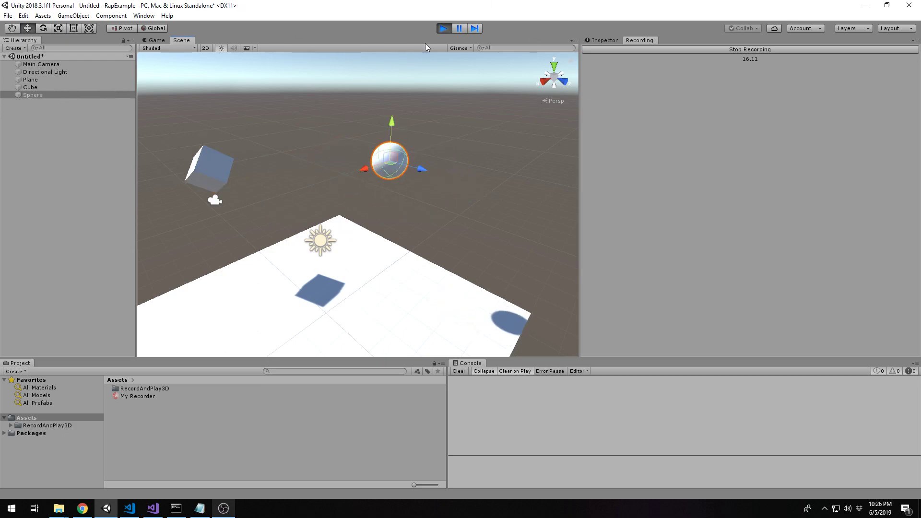
# Step: Exit play mode to save the recording and select the A demo asset
pyautogui.click(444, 28)
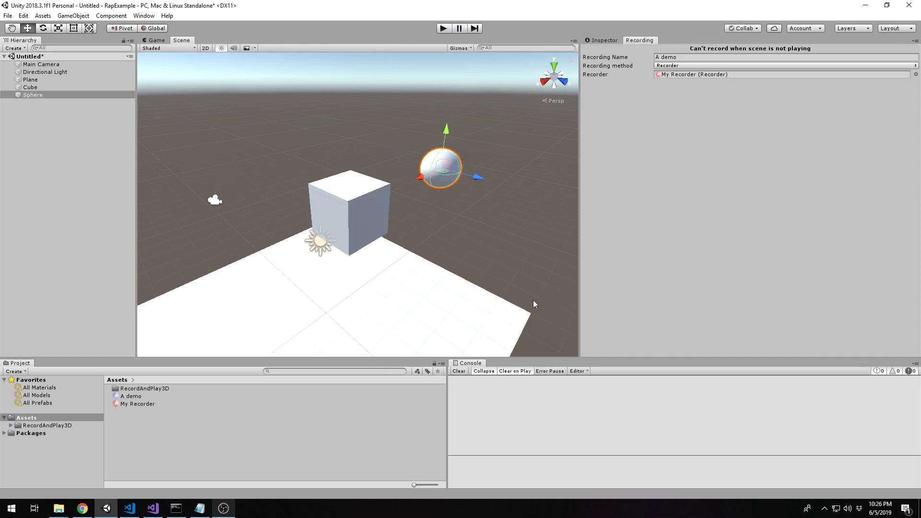
pyautogui.click(127, 390)
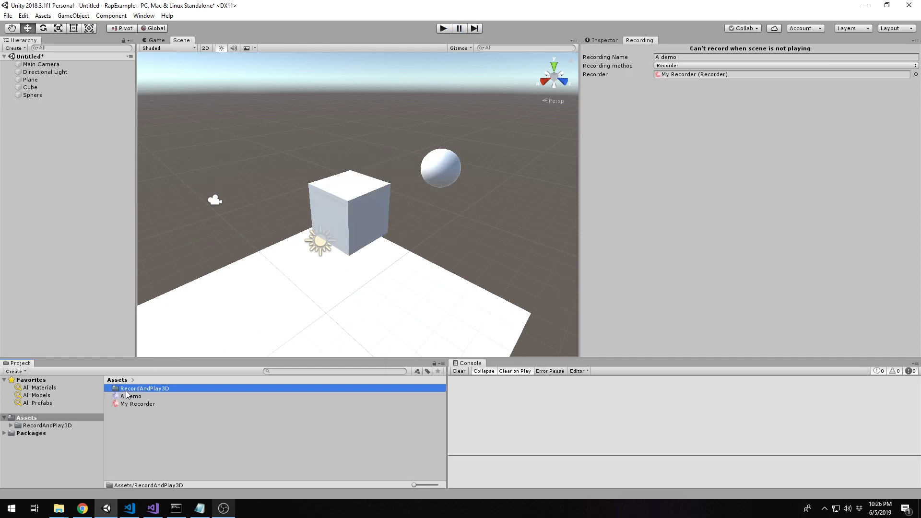
pyautogui.click(128, 394)
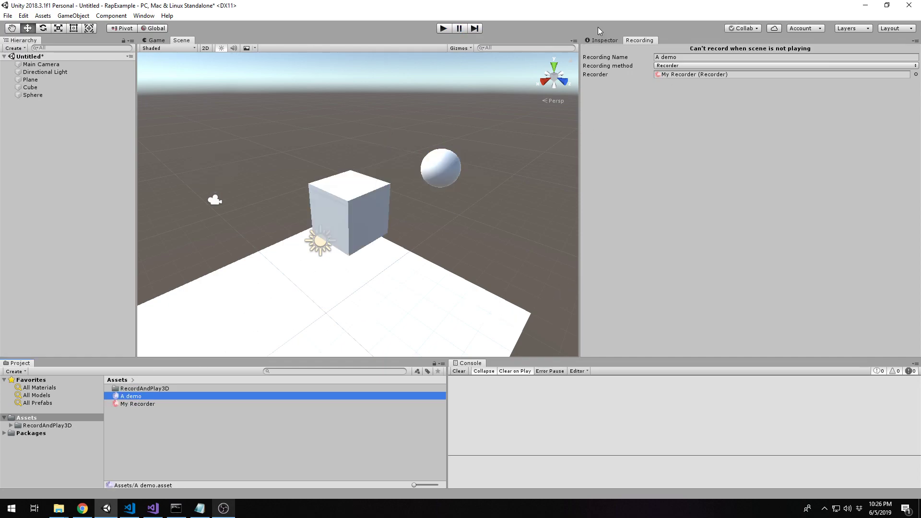
# Step: Open Playback for A demo from the Inspector and dock it beside the Inspector
pyautogui.click(589, 40)
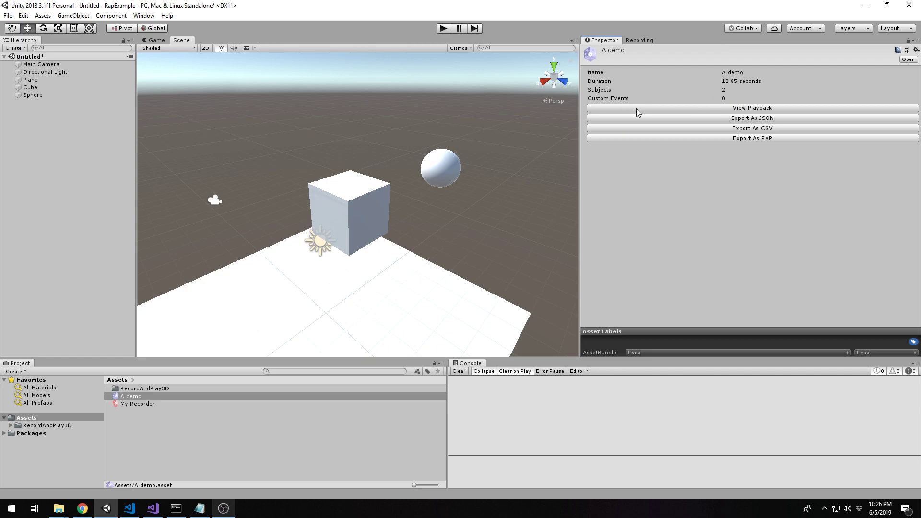
pyautogui.click(762, 109)
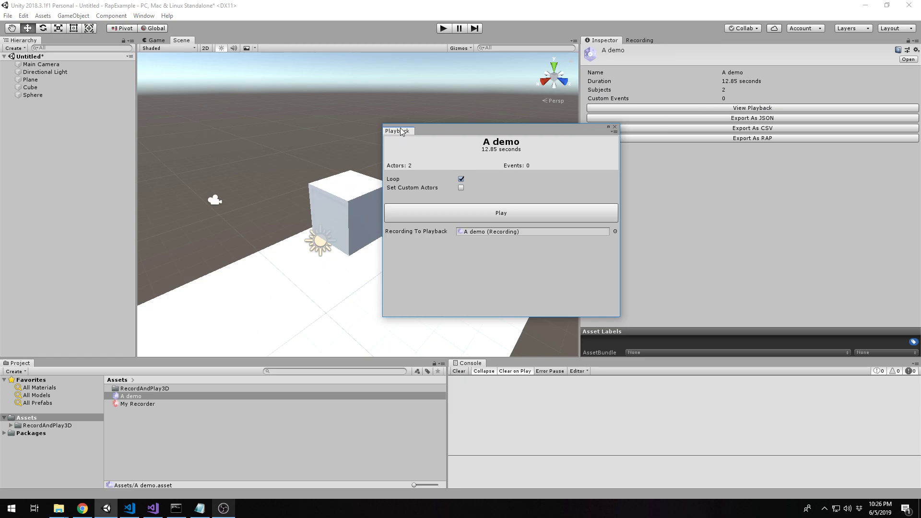
pyautogui.moveTo(398, 131); pyautogui.dragTo(617, 57)
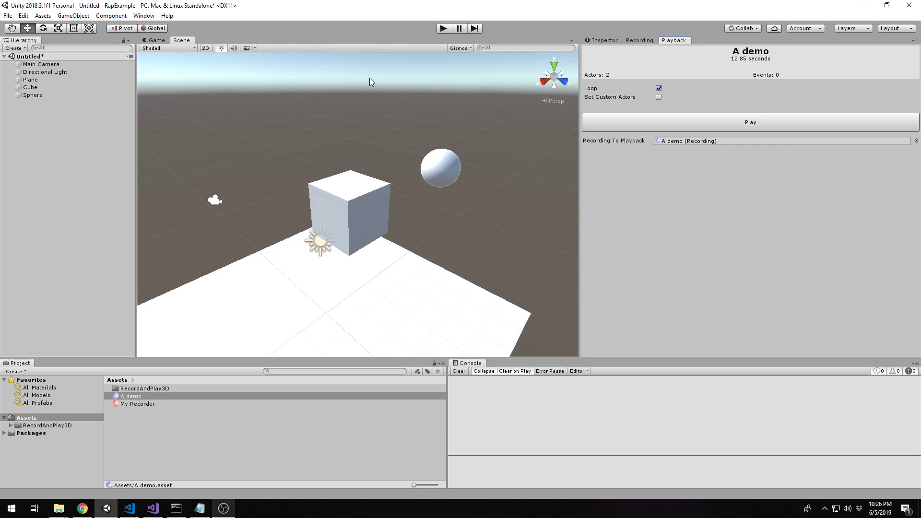
# Step: Play the A demo recording in the Playback window so both actors replay
pyautogui.click(665, 125)
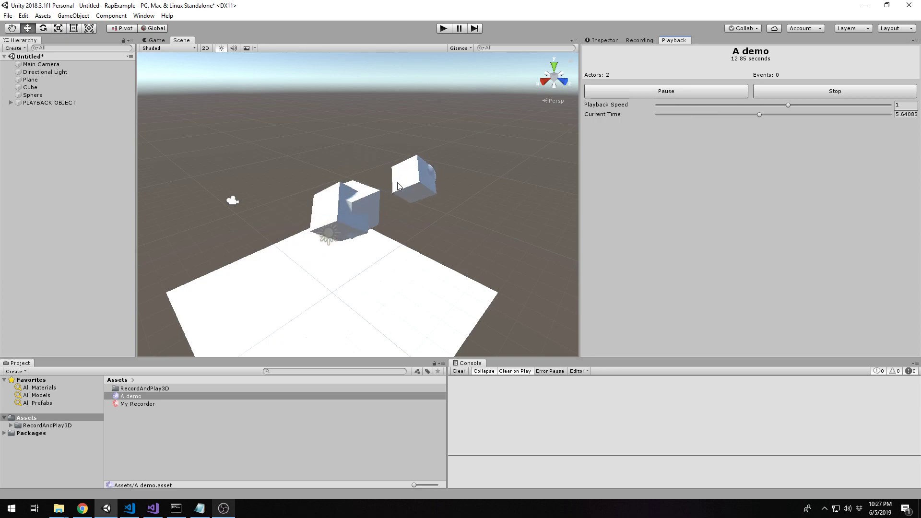
# Step: Stop A demo, briefly enable Set Custom Actors, then replay it with Loop and custom actors off
pyautogui.click(790, 93)
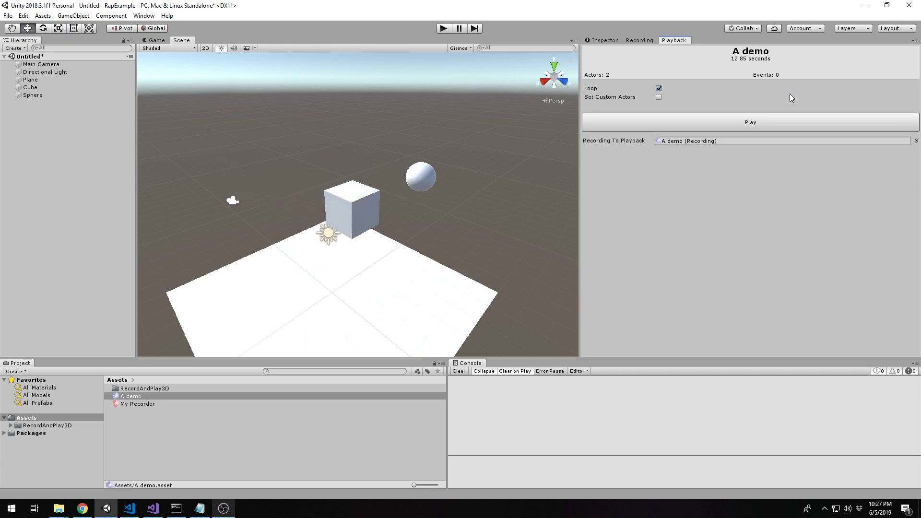
pyautogui.click(658, 95)
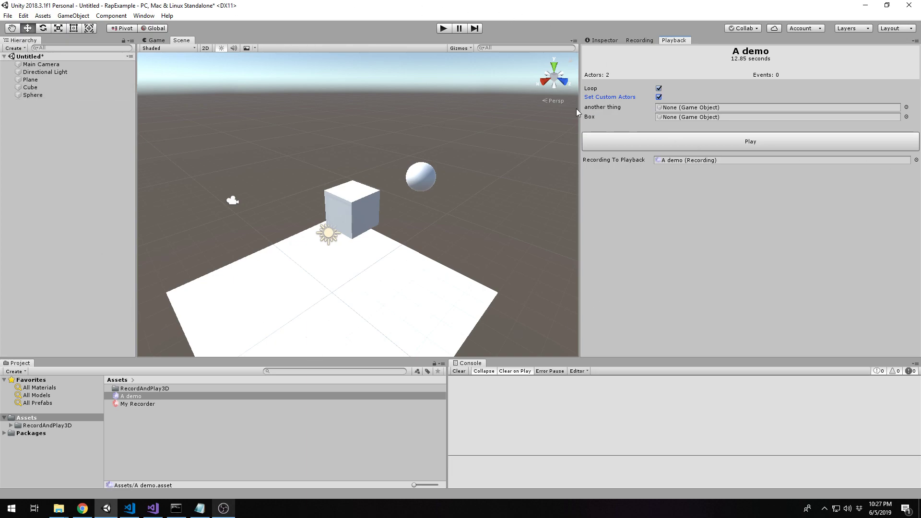
pyautogui.click(659, 89)
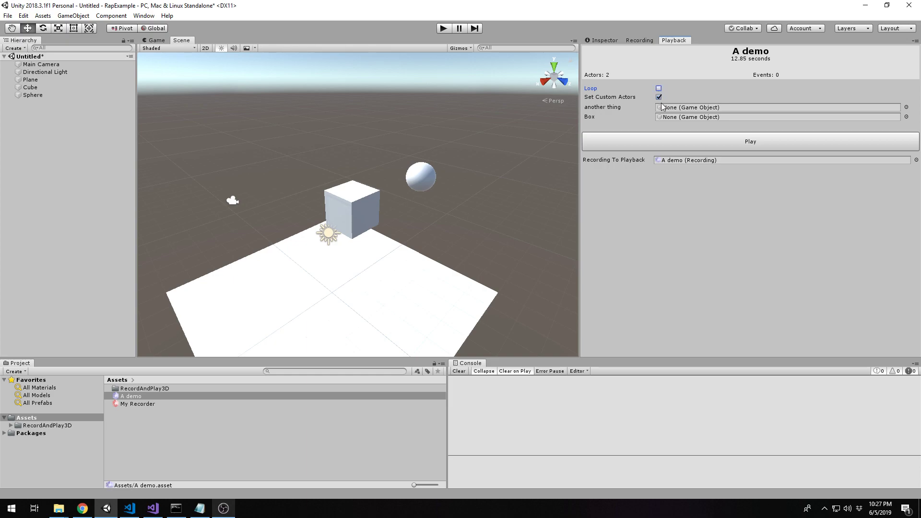
pyautogui.click(660, 98)
pyautogui.click(721, 115)
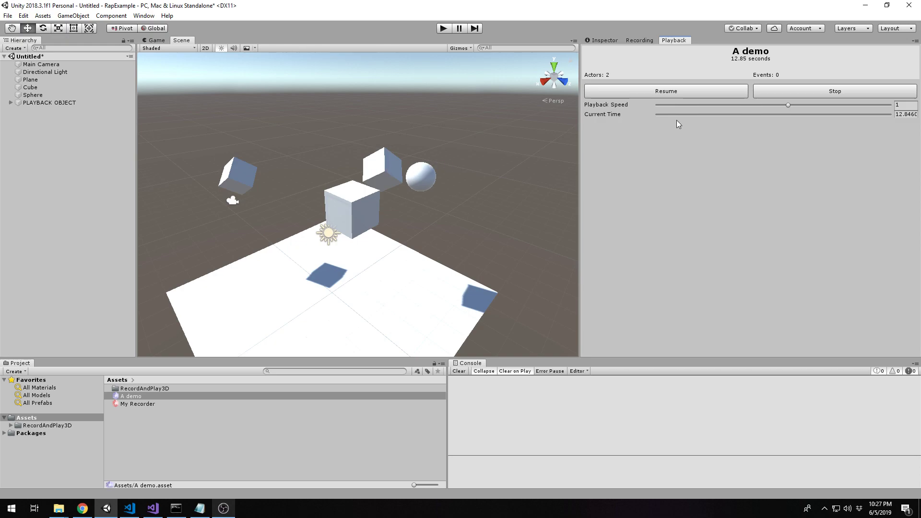
# Step: Stop the finished A demo playback, re-enable Loop, and start it playing again
pyautogui.click(837, 94)
pyautogui.click(655, 90)
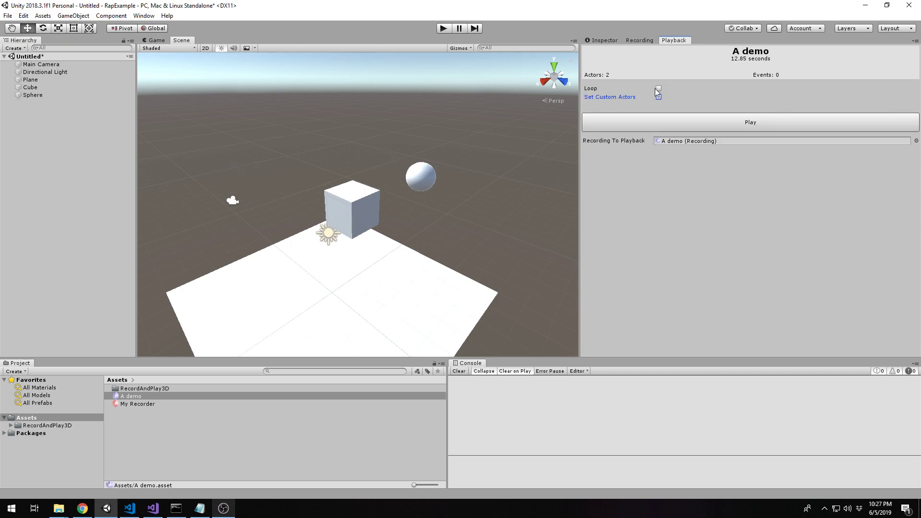
pyautogui.click(664, 120)
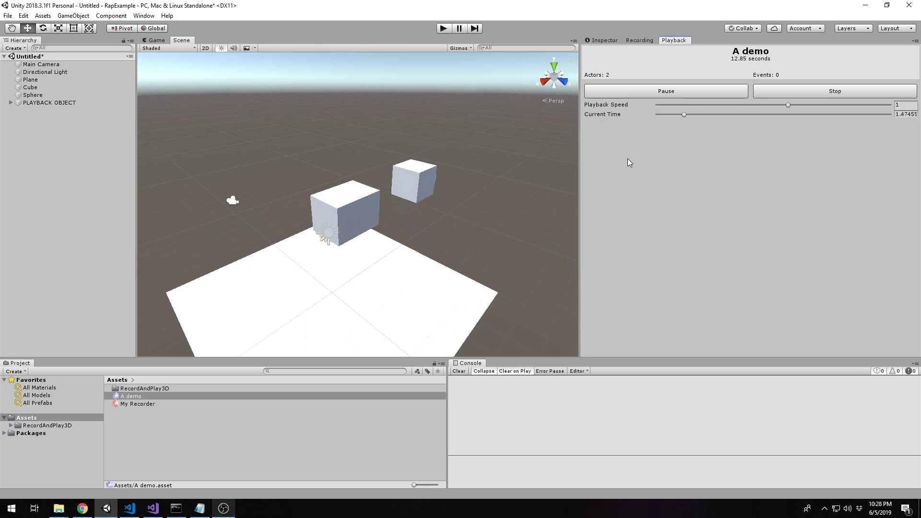
pyautogui.click(805, 98)
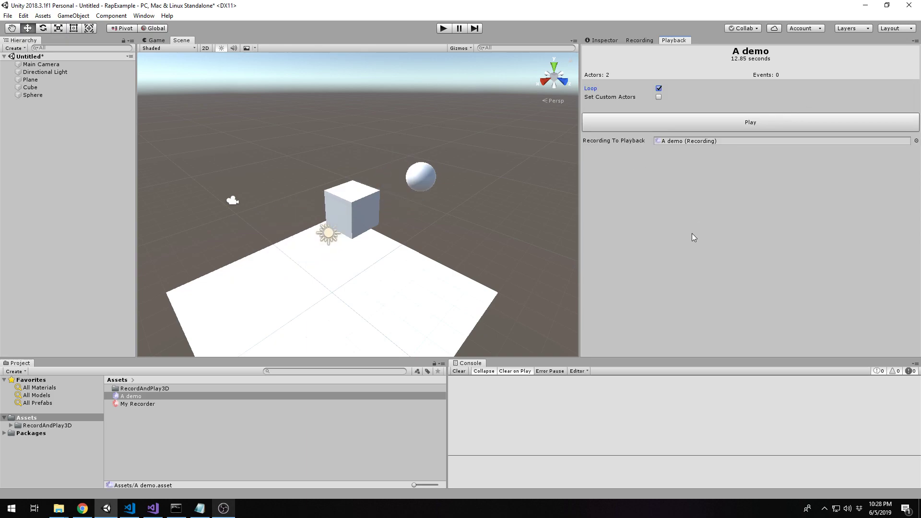